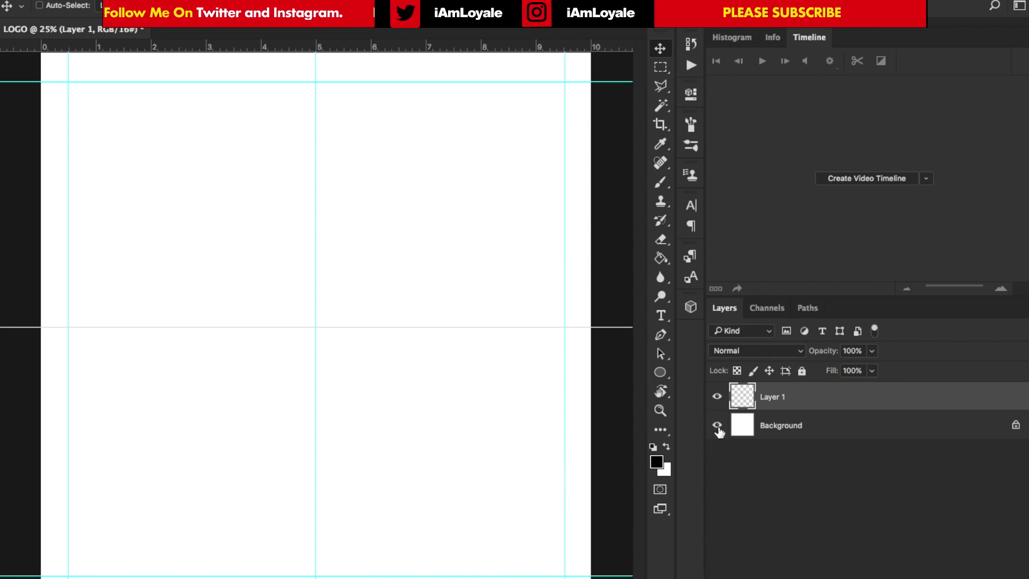
# - Hide the white Background layer and pick the Ellipse Tool in Shape mode
pyautogui.click(717, 425)
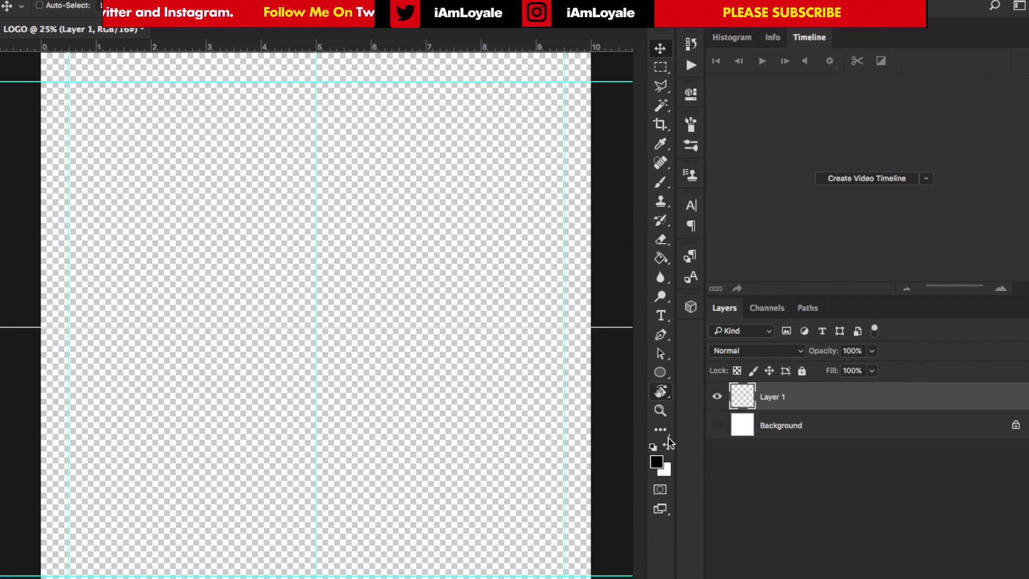
pyautogui.click(659, 373)
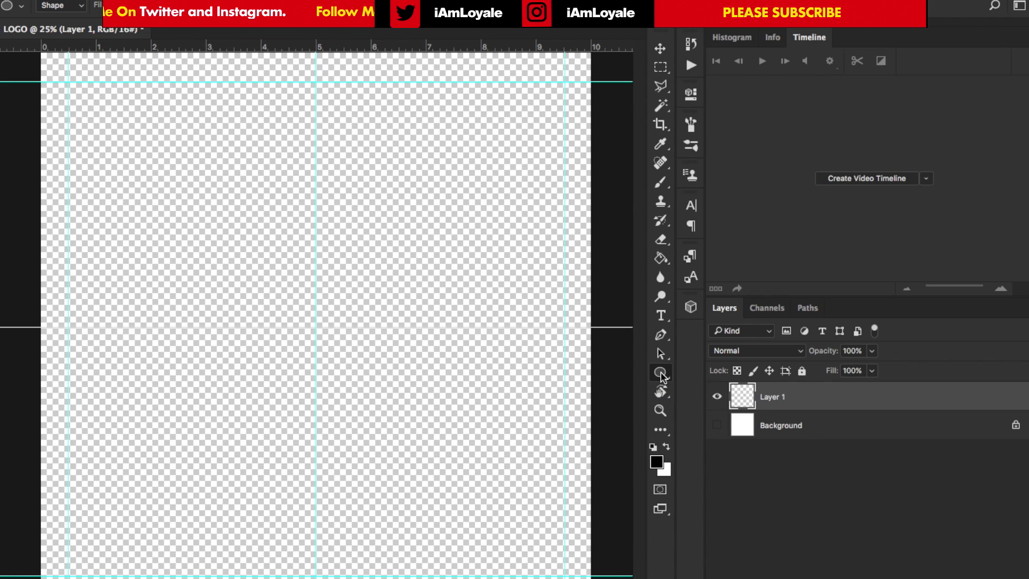
pyautogui.rightClick(659, 375)
pyautogui.click(656, 377)
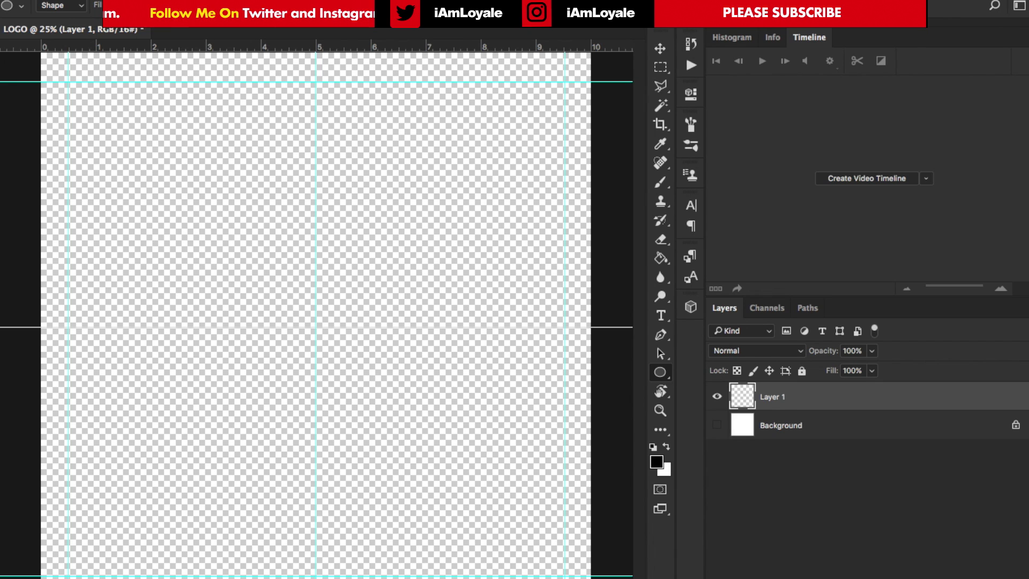
pyautogui.click(82, 10)
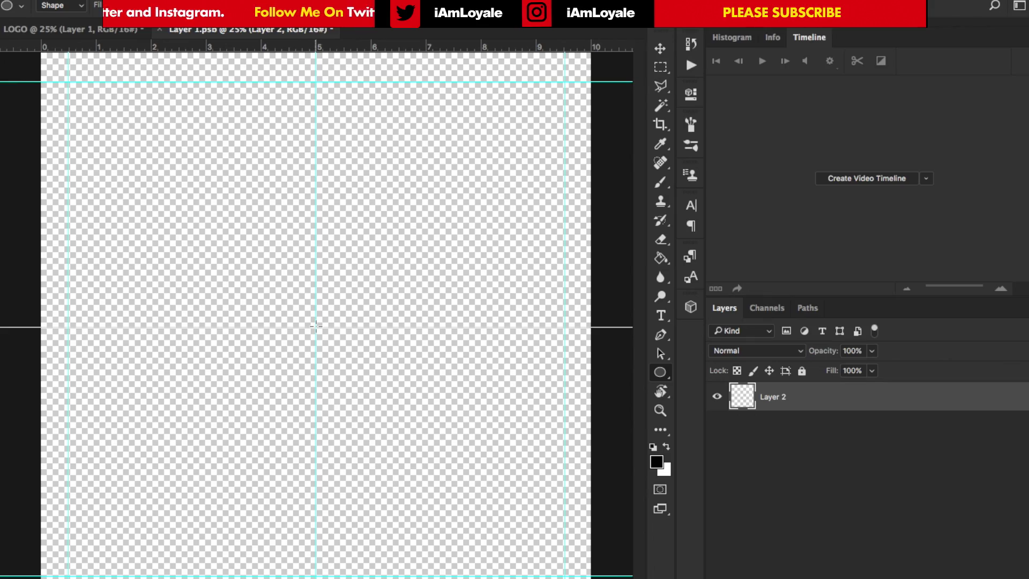
# - Draw a centred circle about 5.28 inches wide with no fill and a thick black stroke
pyautogui.moveTo(316, 325); pyautogui.dragTo(388, 245)
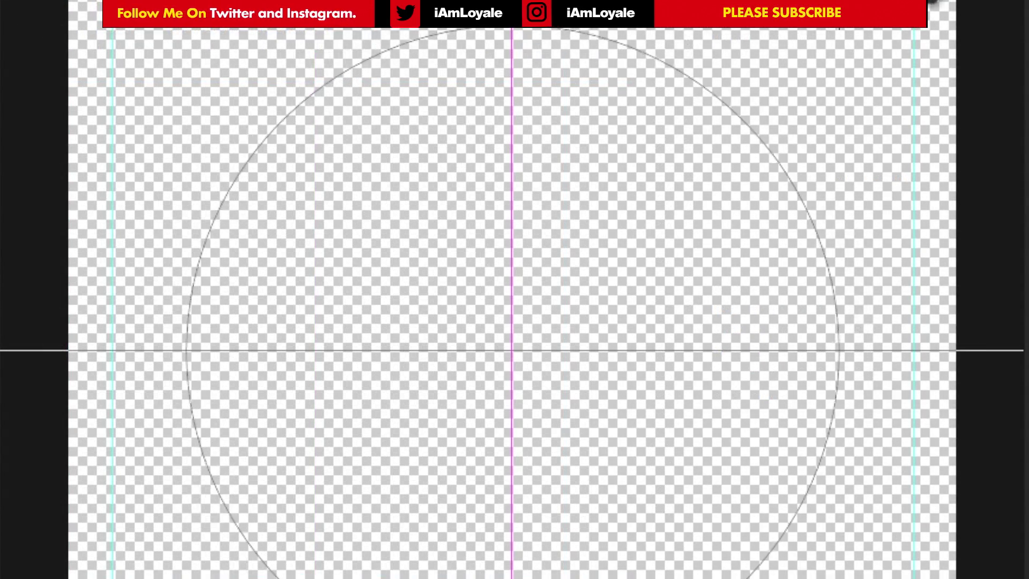
pyautogui.moveTo(836, 27)
pyautogui.mouseDown()
pyautogui.moveTo(866, 6)
pyautogui.moveTo(785, 81)
pyautogui.moveTo(837, 31)
pyautogui.mouseUp()
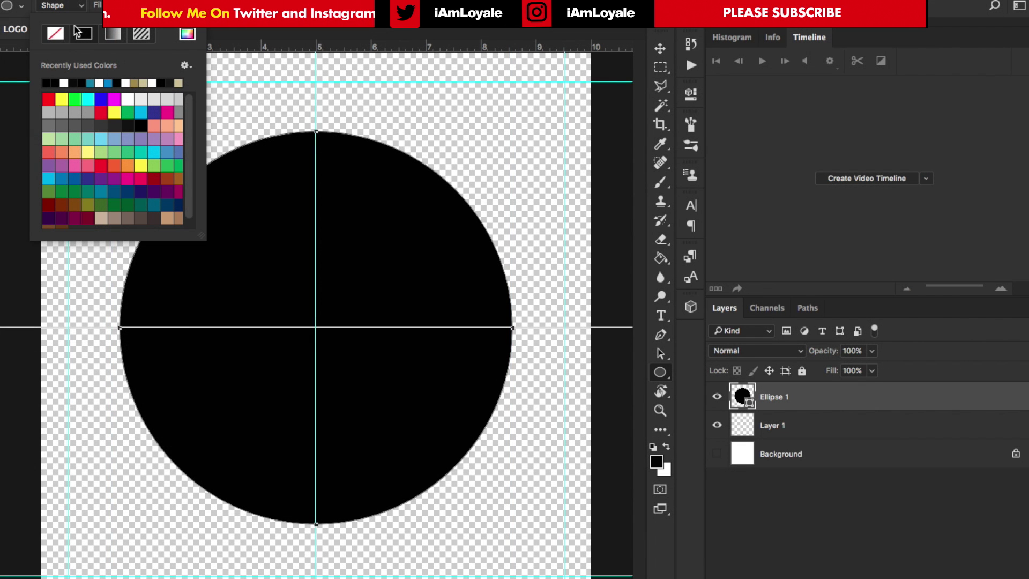
pyautogui.click(59, 33)
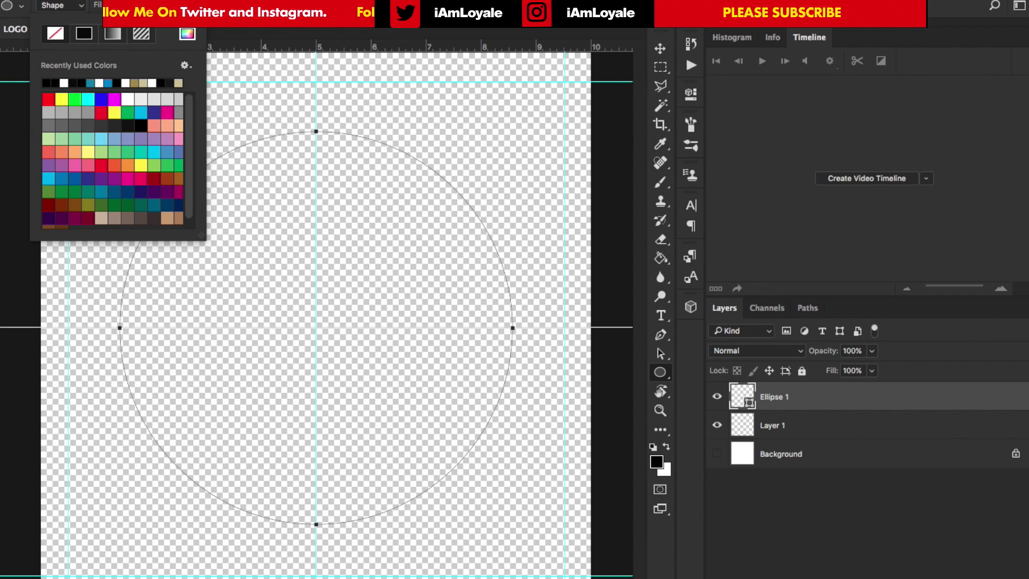
pyautogui.click(164, 6)
pyautogui.click(229, 29)
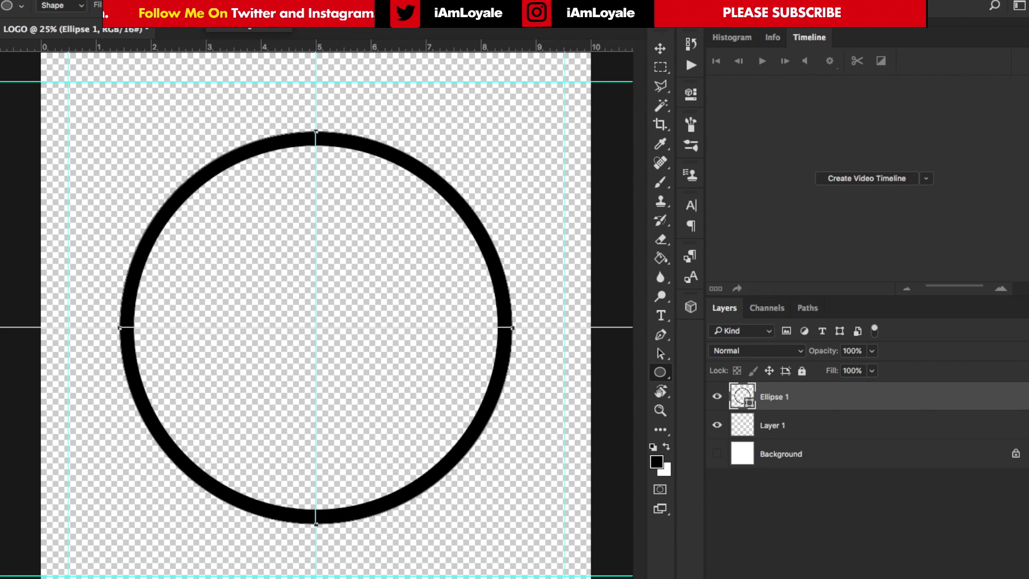
pyautogui.press('v')
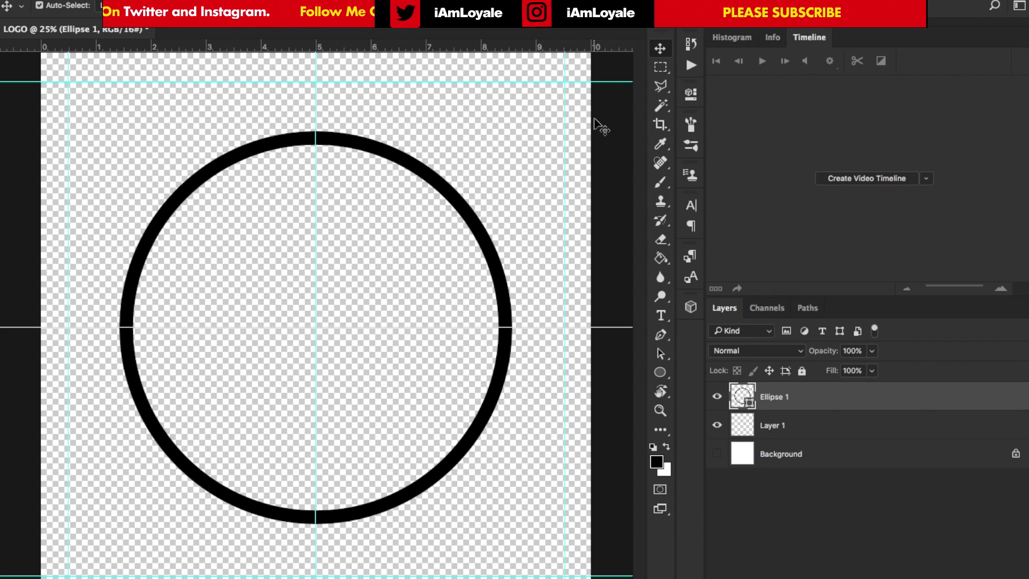
# - Duplicate the ring, scale the copy down to 4.233 inches, and show the guides
pyautogui.hotkey('ctrl', 'j')
pyautogui.hotkey('ctrl', 't')
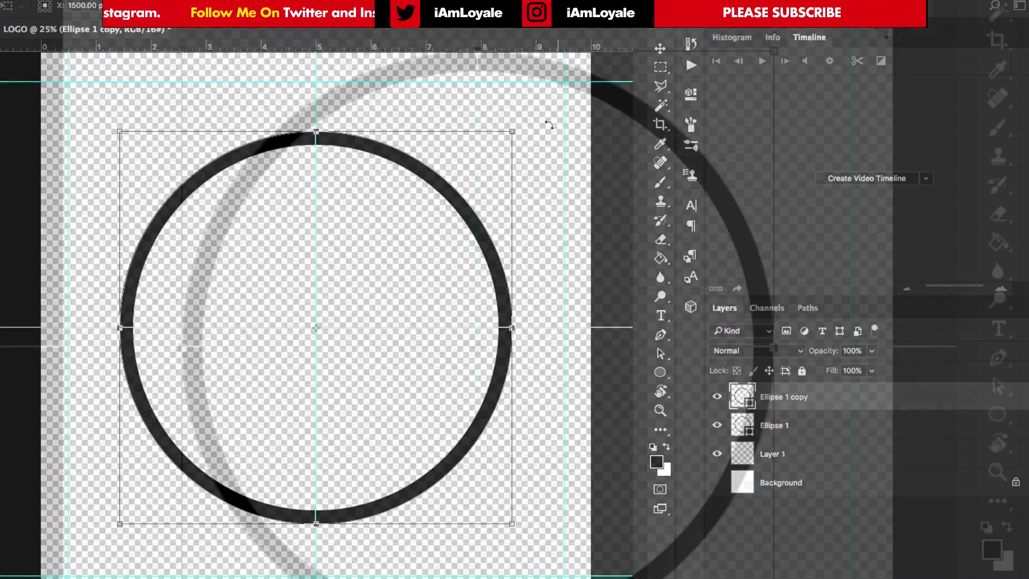
pyautogui.moveTo(509, 131); pyautogui.dragTo(454, 196)
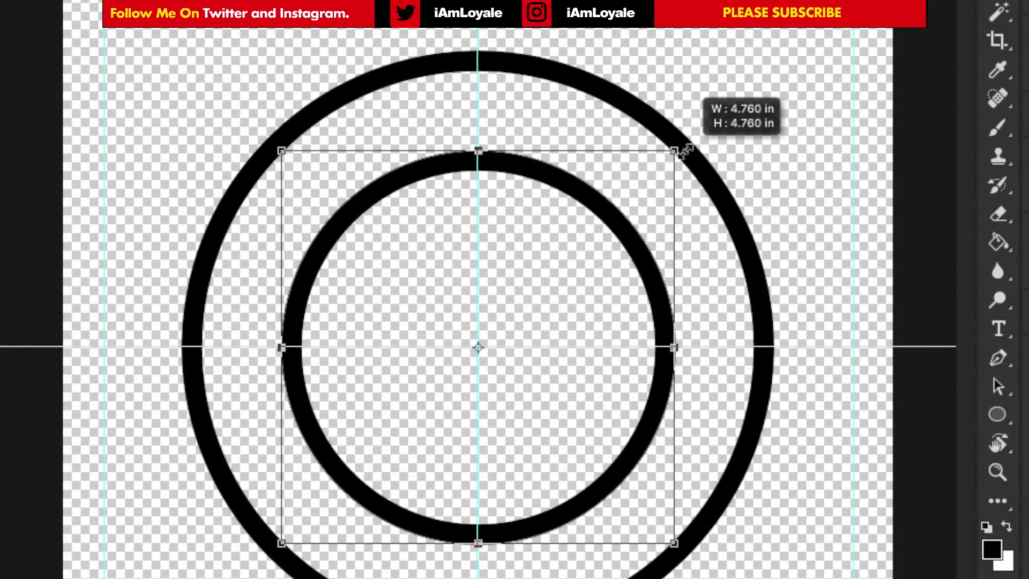
pyautogui.moveTo(683, 153); pyautogui.dragTo(656, 173)
pyautogui.press('Return')
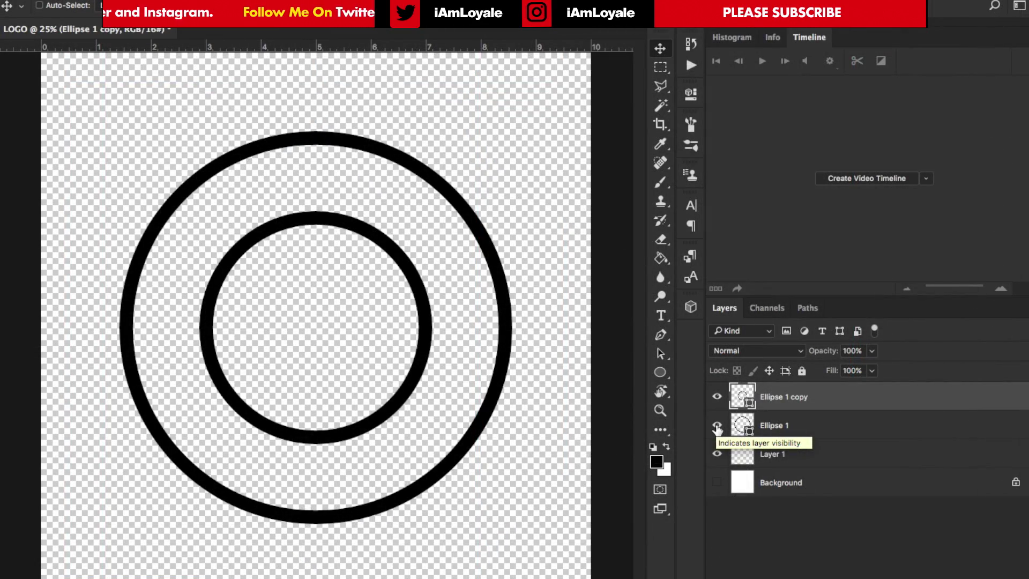
pyautogui.hotkey('ctrl', ';')
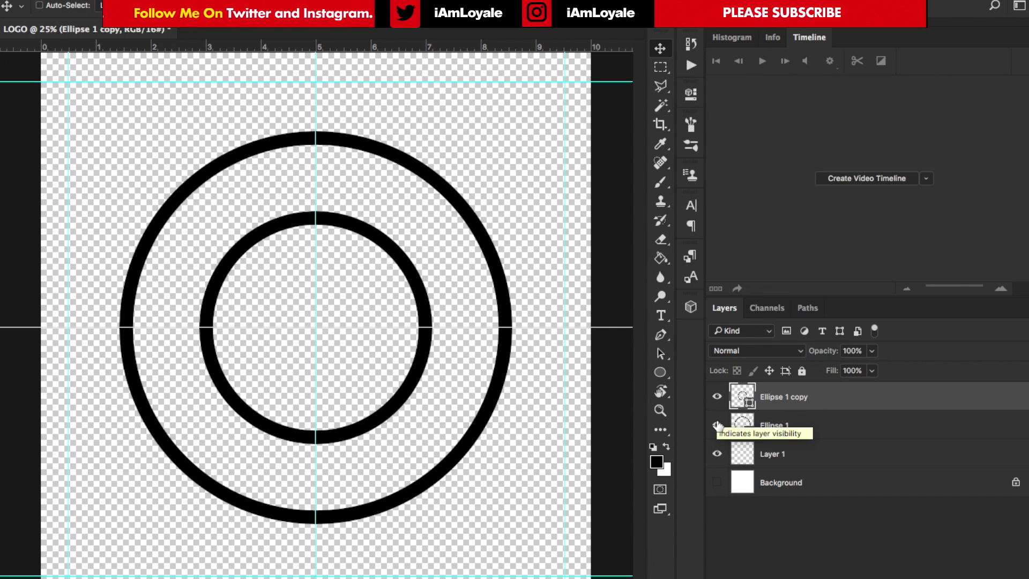
# - Hide Ellipse 1 and add a small solid black circle as an eye, moved up-right
pyautogui.click(716, 429)
pyautogui.hotkey('ctrl', '+')
pyautogui.hotkey('ctrl', '+')
pyautogui.hotkey('ctrl', '+')
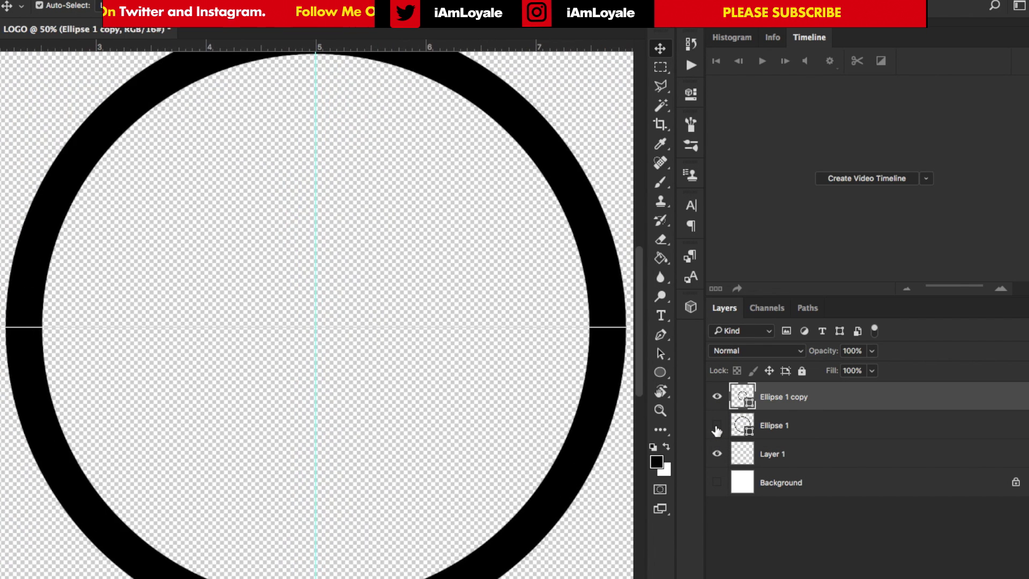
pyautogui.press('u')
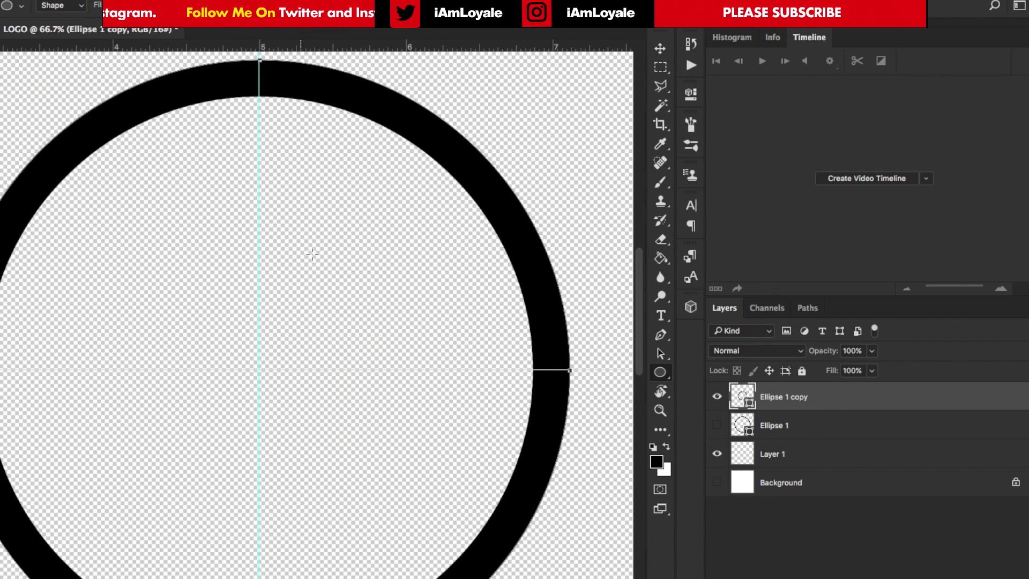
pyautogui.moveTo(285, 258); pyautogui.dragTo(396, 370)
pyautogui.click(98, 5)
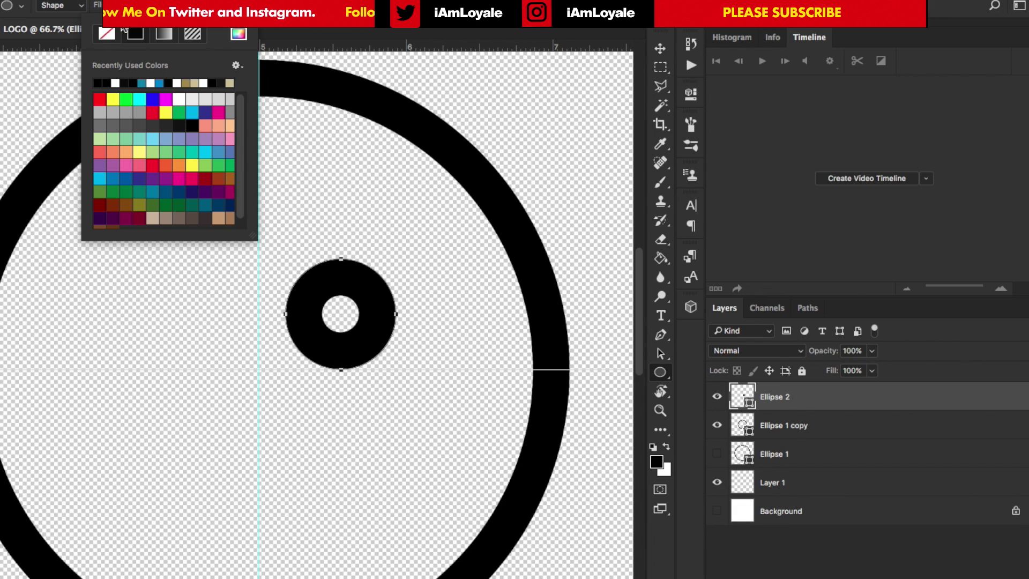
pyautogui.click(110, 34)
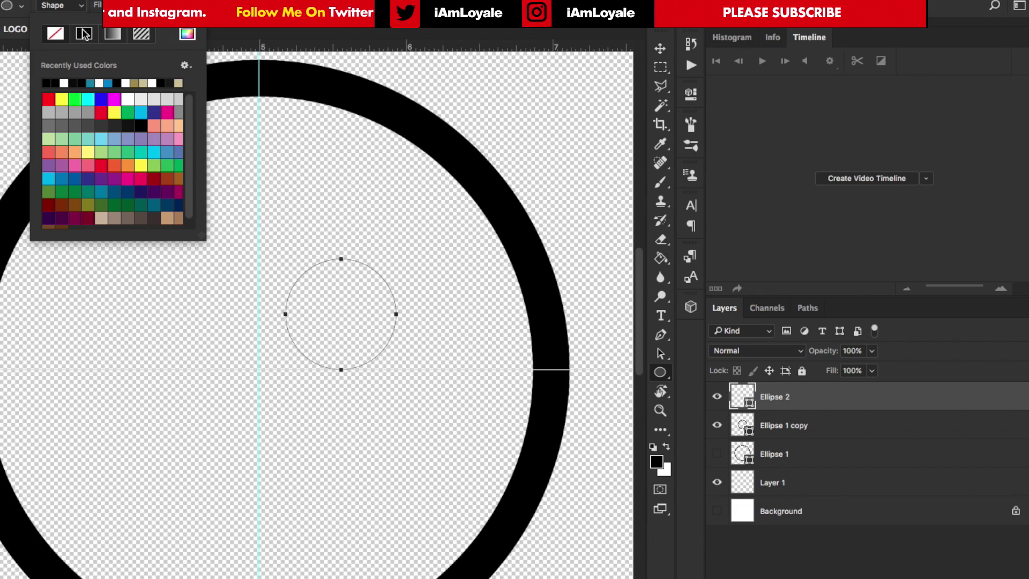
pyautogui.click(82, 36)
pyautogui.press('v')
pyautogui.moveTo(343, 313); pyautogui.dragTo(373, 282)
pyautogui.scroll(-2, 144, 236)
pyautogui.hscroll(-2, 145, 236)
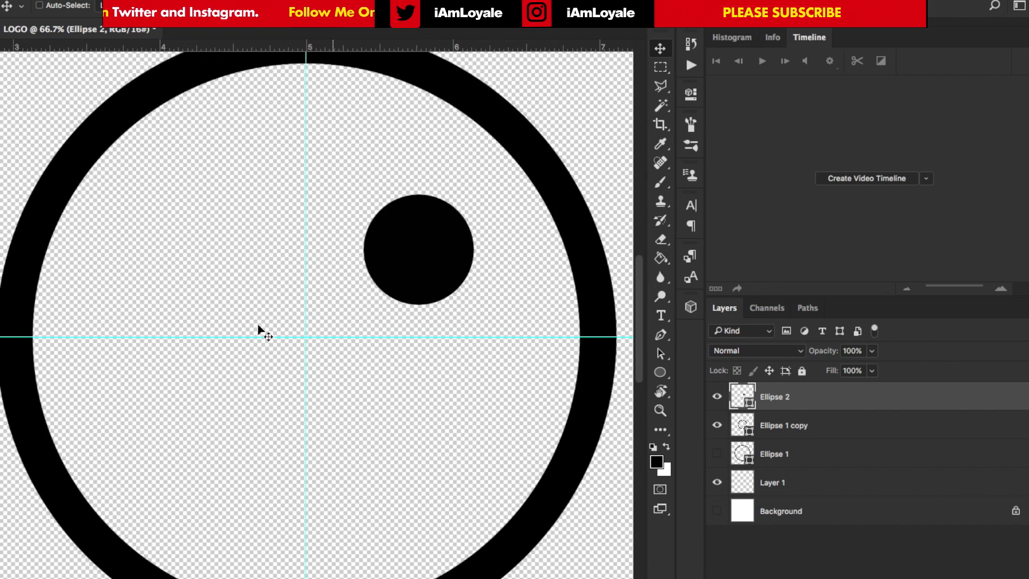
# - Draw the winking chevron as a shape layer with the Pen Tool
pyautogui.click(660, 334)
pyautogui.click(60, 5)
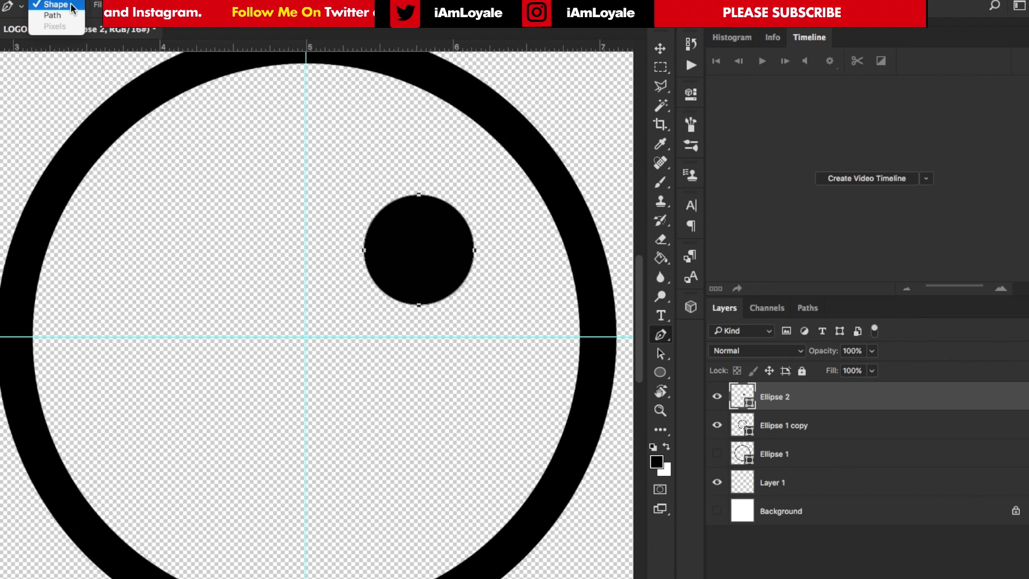
pyautogui.click(151, 216)
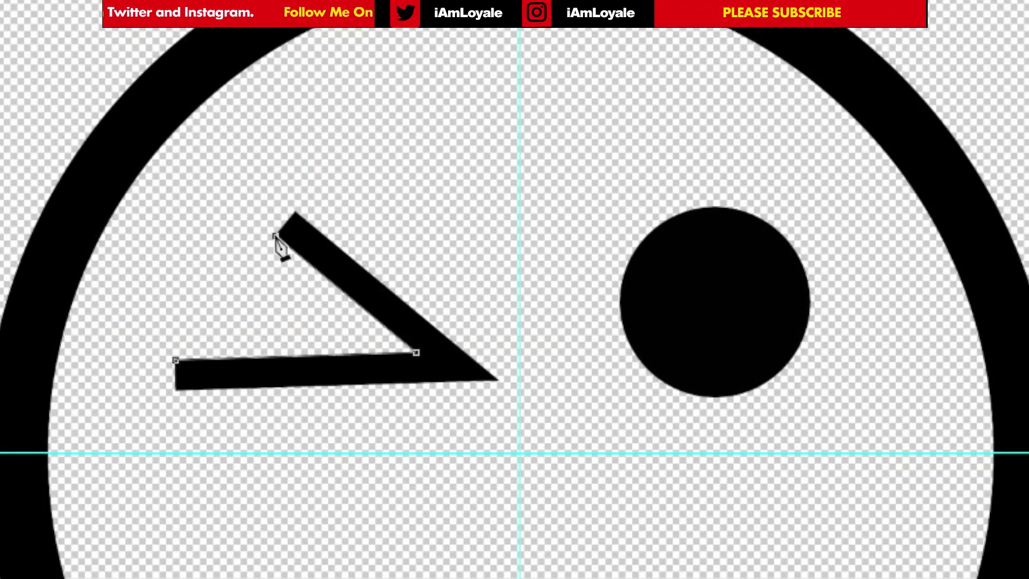
pyautogui.hotkey('ctrl', 'z')
pyautogui.hotkey('ctrl', 'z')
pyautogui.click(363, 360)
pyautogui.click(241, 235)
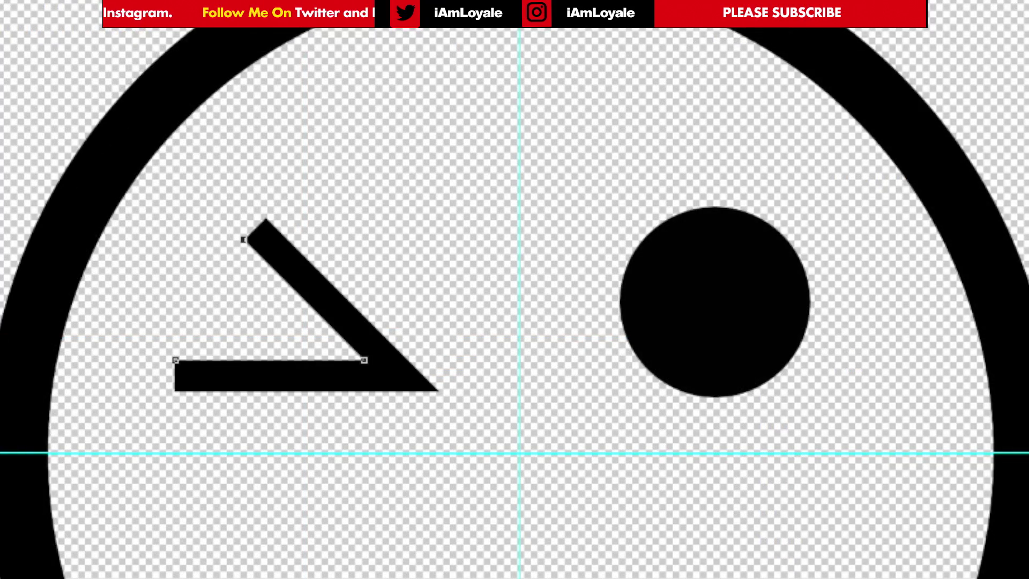
pyautogui.moveTo(371, 349); pyautogui.dragTo(352, 348)
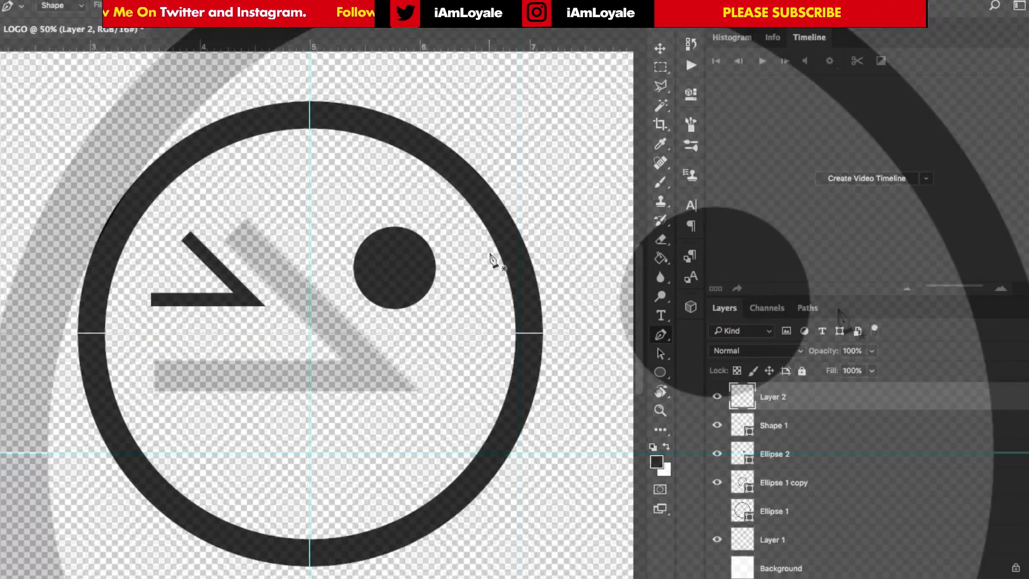
pyautogui.hotkey('ctrl', ';')
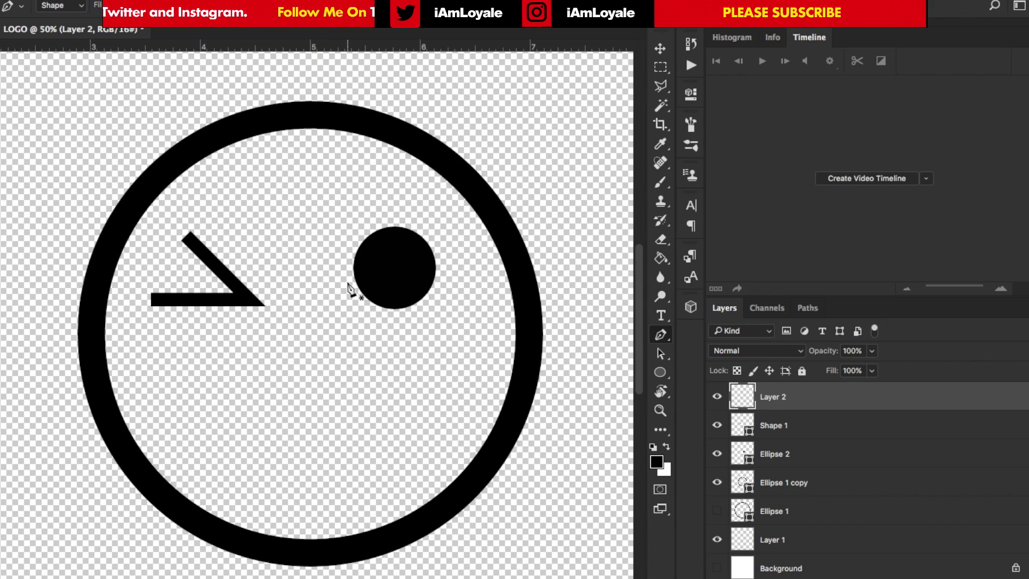
pyautogui.hotkey('ctrl', ';')
pyautogui.hotkey('ctrl', '+')
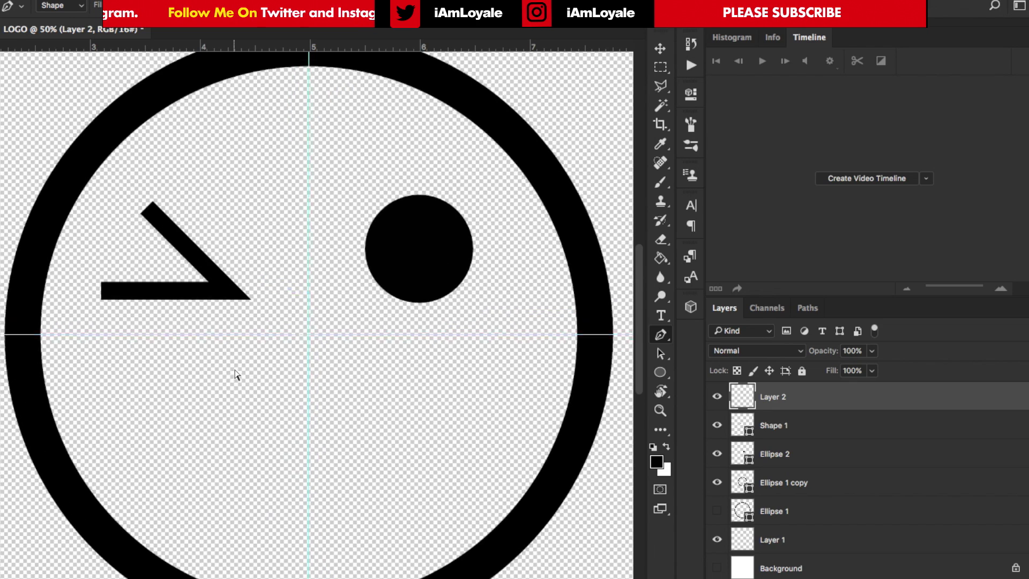
# - Draw the grin's mouth outline and a closed curved tooth path filled solid black
pyautogui.click(123, 416)
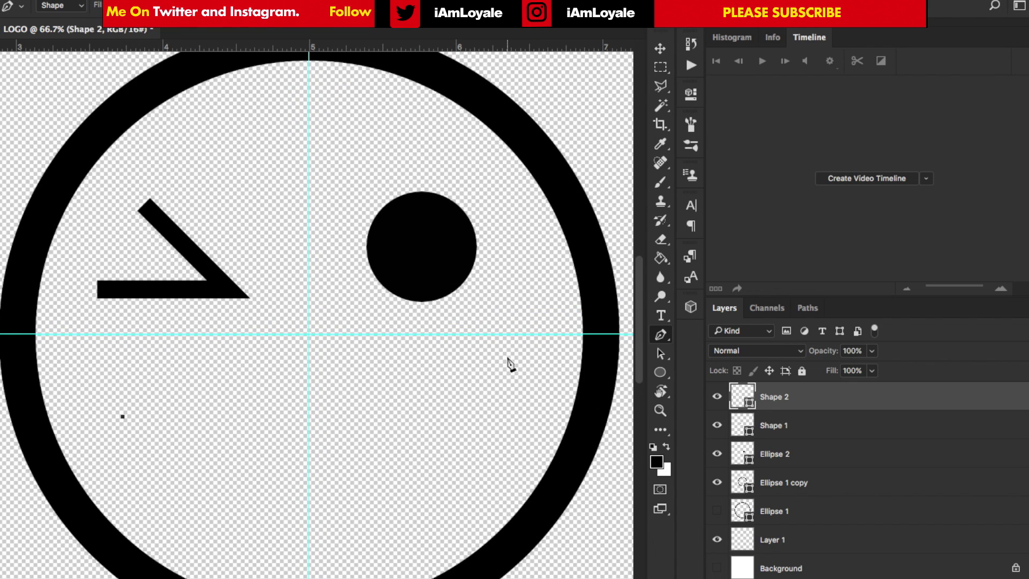
pyautogui.click(505, 357)
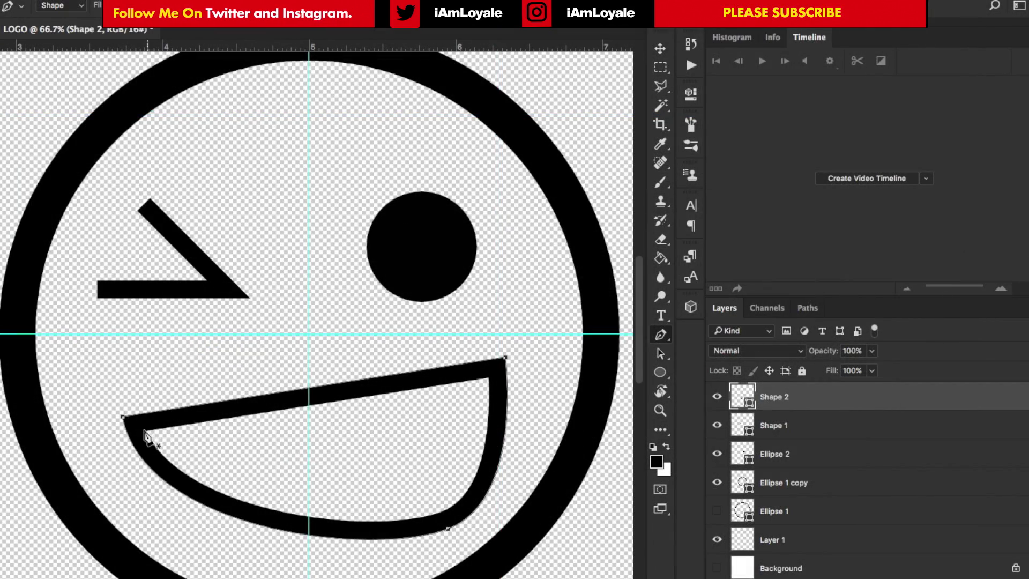
pyautogui.click(449, 377)
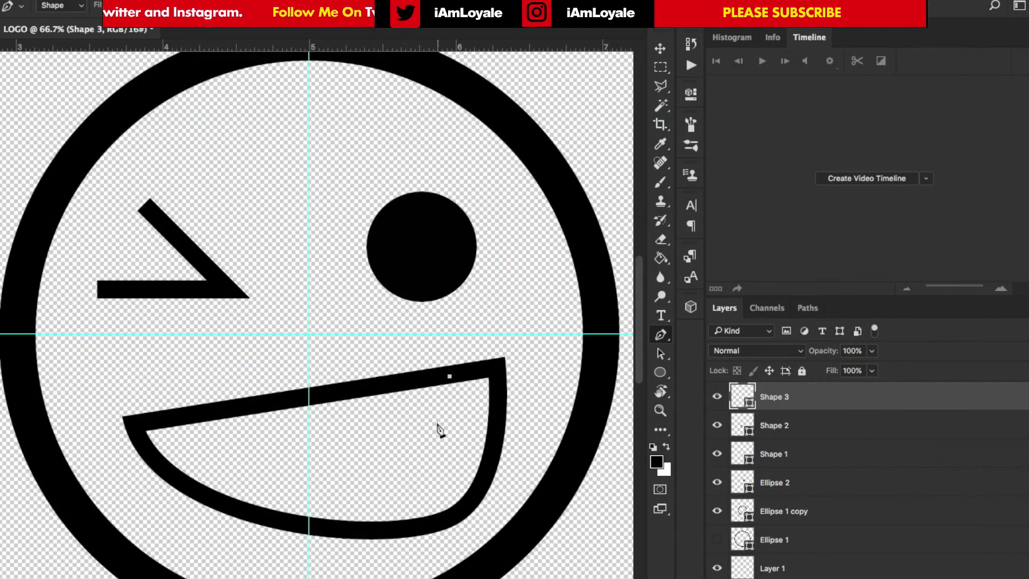
pyautogui.moveTo(433, 427)
pyautogui.mouseDown()
pyautogui.moveTo(420, 429)
pyautogui.moveTo(451, 422)
pyautogui.mouseUp()
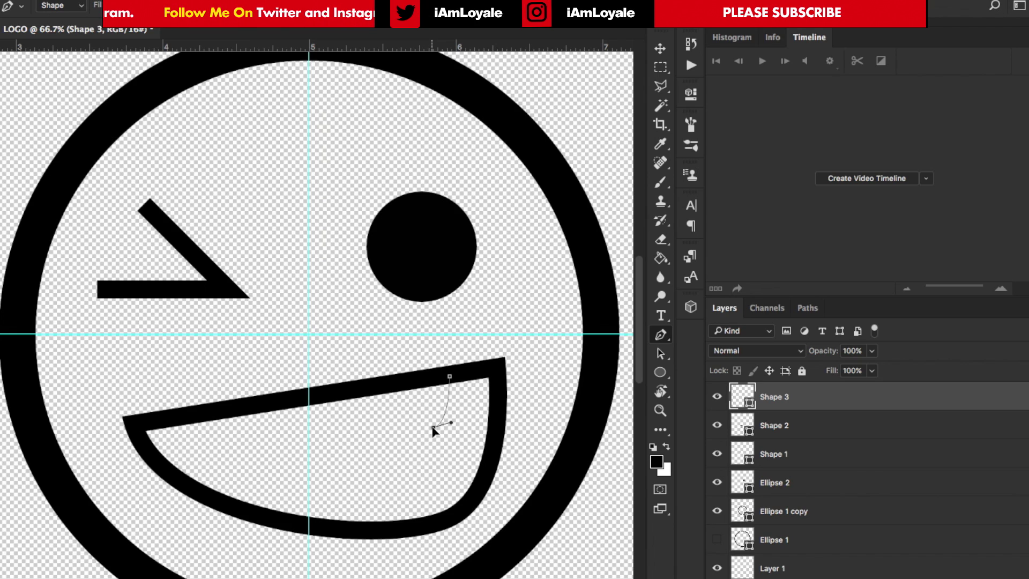
pyautogui.moveTo(470, 488); pyautogui.dragTo(458, 513)
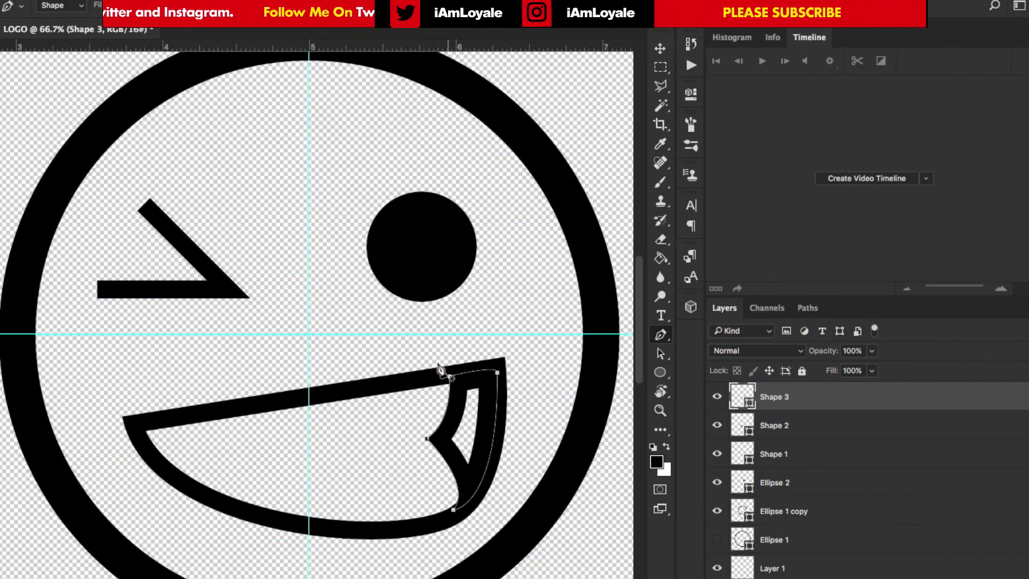
pyautogui.click(449, 377)
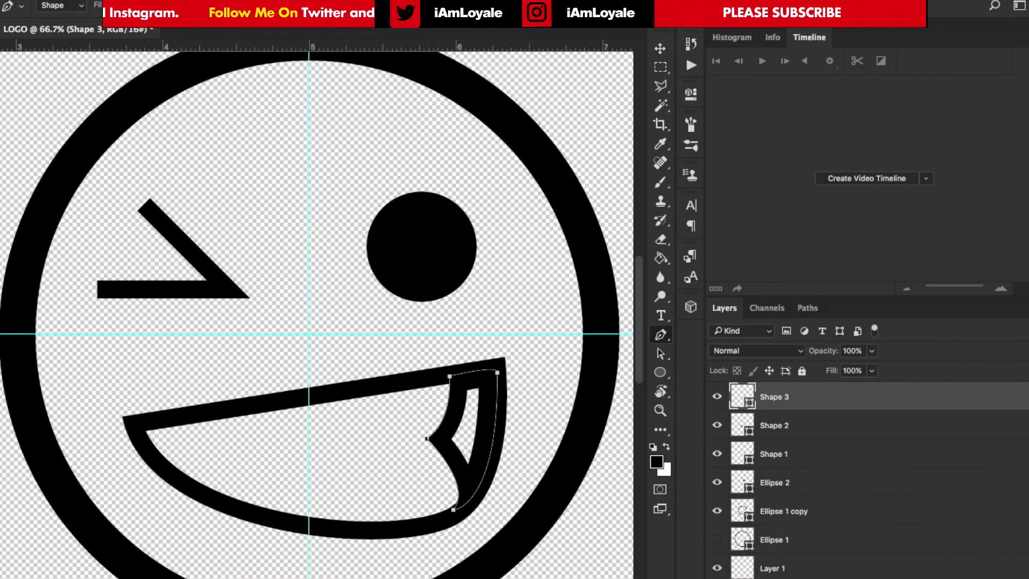
pyautogui.click(113, 5)
pyautogui.click(108, 33)
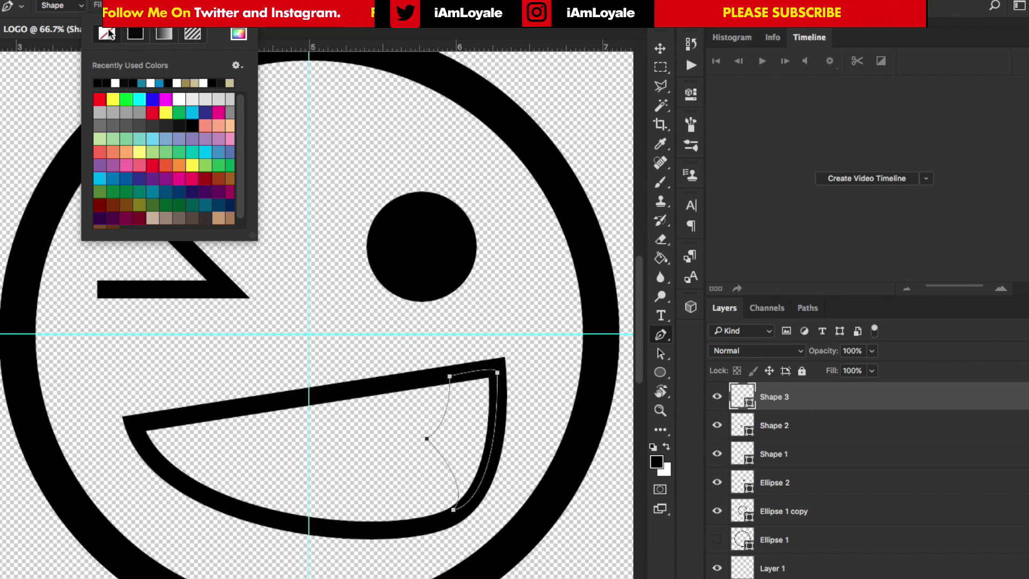
pyautogui.click(99, 12)
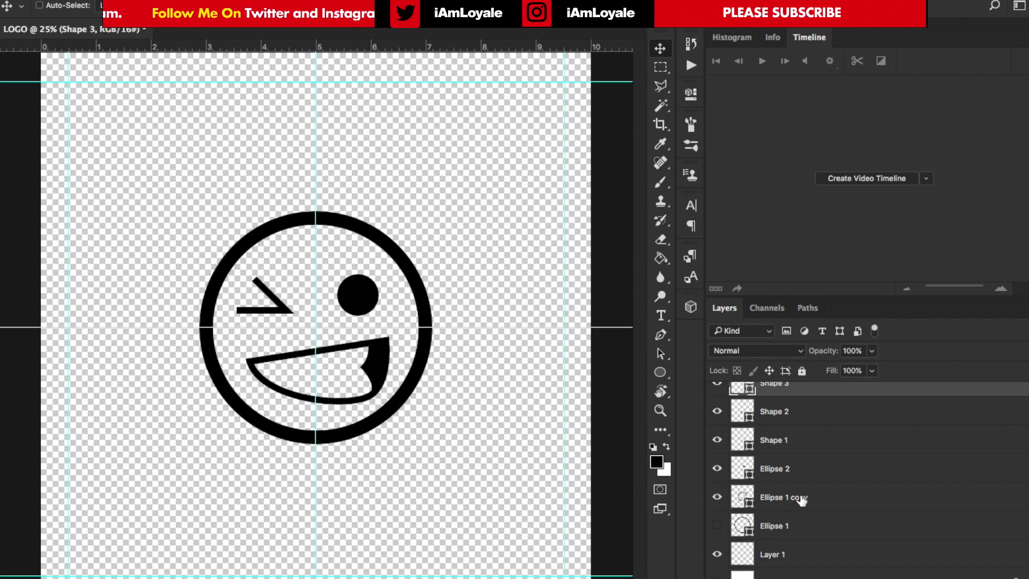
# - Group the smiley face layers and show the outer ring Ellipse 1 again
pyautogui.keyDown('shift'); pyautogui.click(800, 498); pyautogui.keyUp('shift')
pyautogui.hotkey('ctrl', 'g')
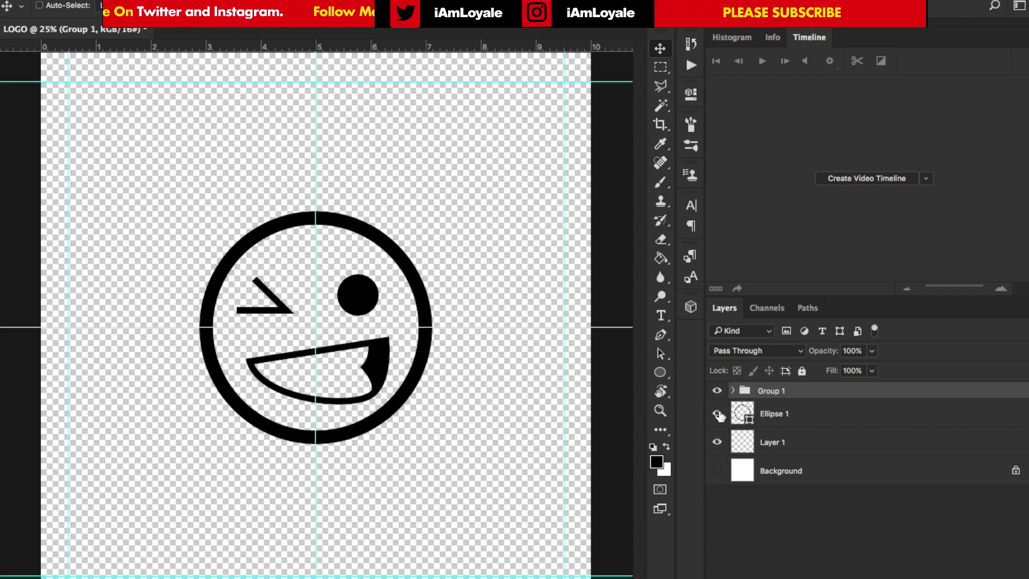
pyautogui.click(717, 413)
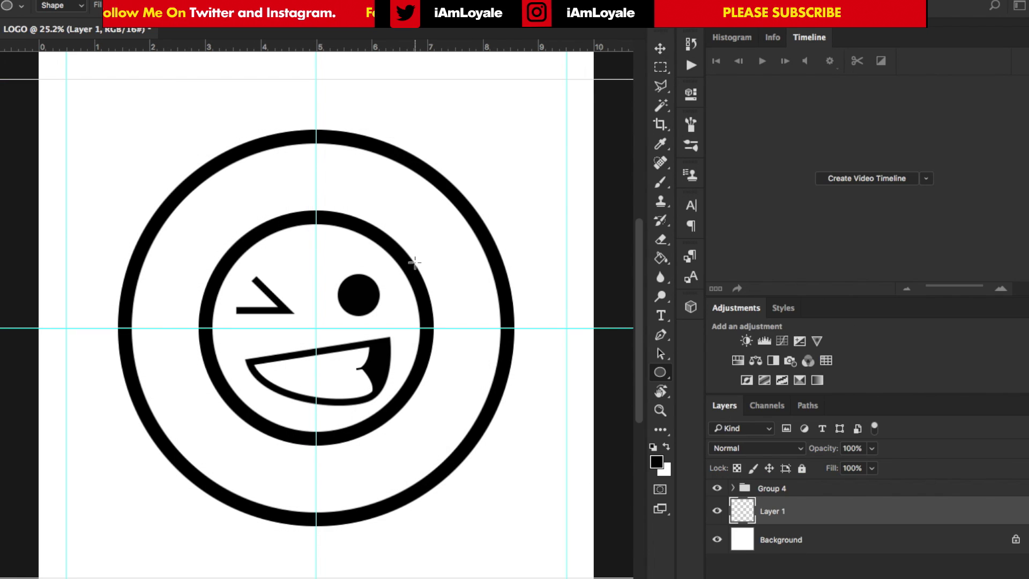
# - Draw a circular path between the rings, centred on the guide crossing
pyautogui.click(75, 5)
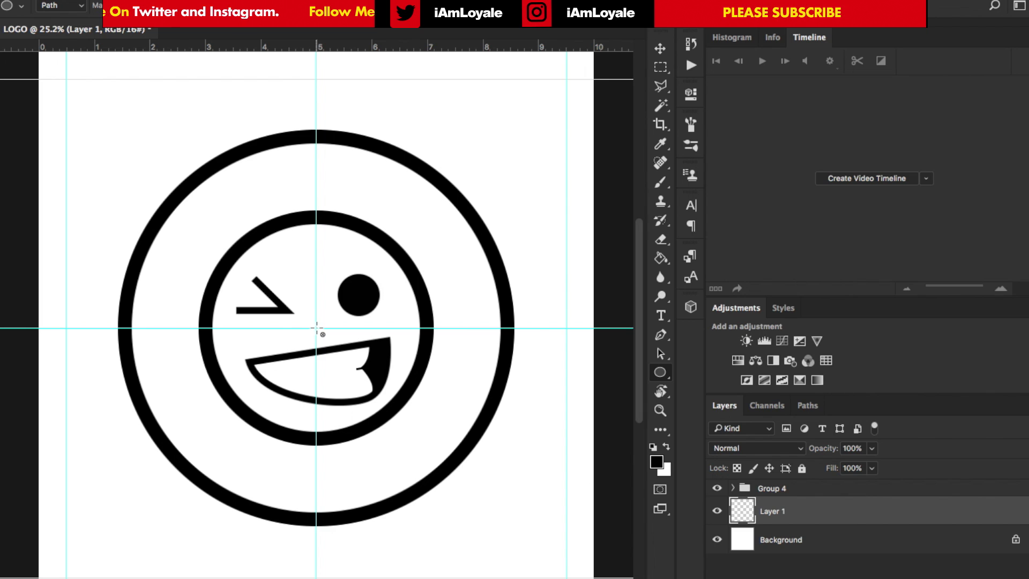
pyautogui.moveTo(317, 328); pyautogui.dragTo(459, 185)
pyautogui.press('t')
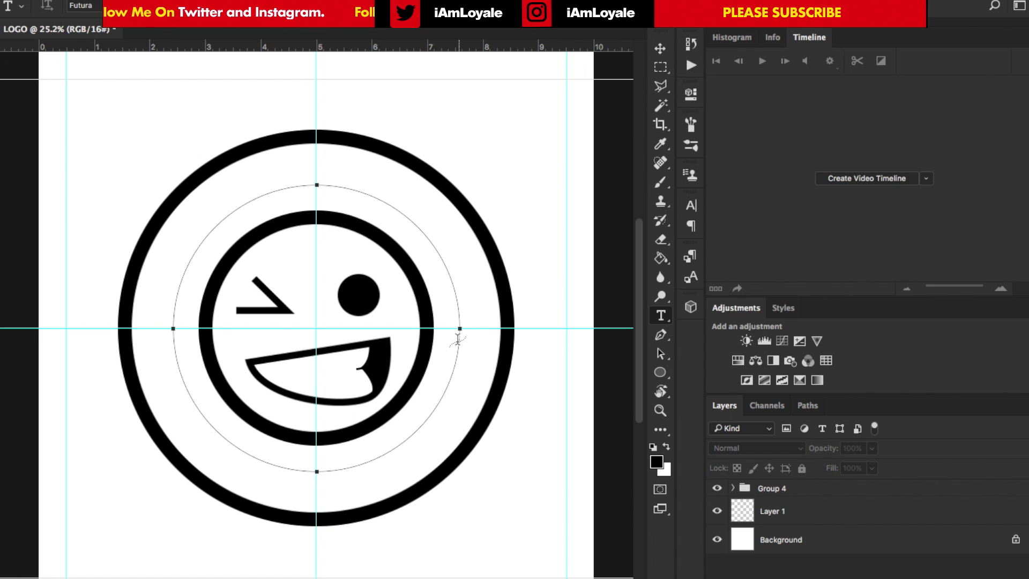
# - Type 'smile' along the circular path and set it in spaced capitals
pyautogui.click(174, 312)
pyautogui.write('smile')
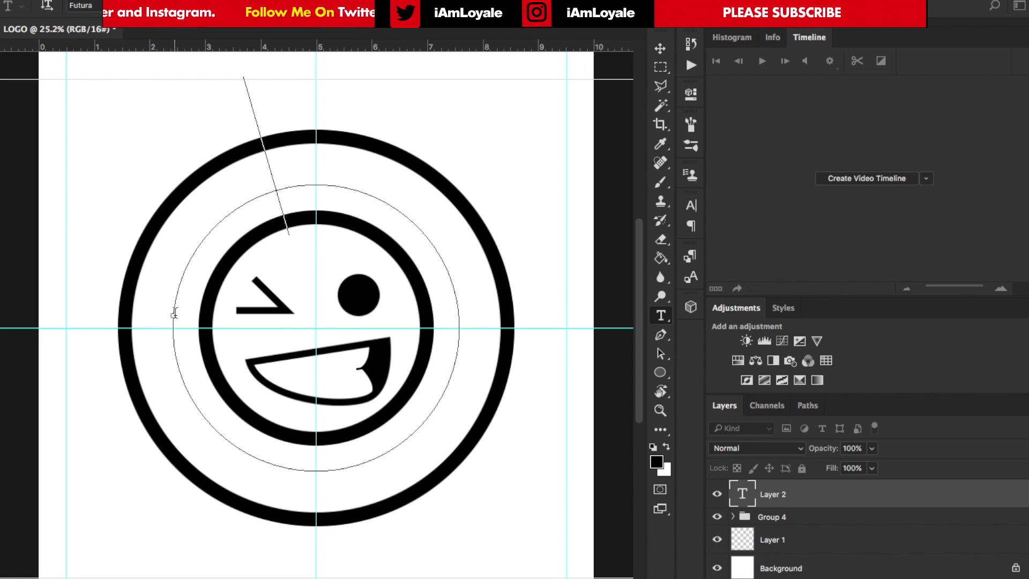
pyautogui.keyDown('shift'); pyautogui.click(229, 205); pyautogui.keyUp('shift')
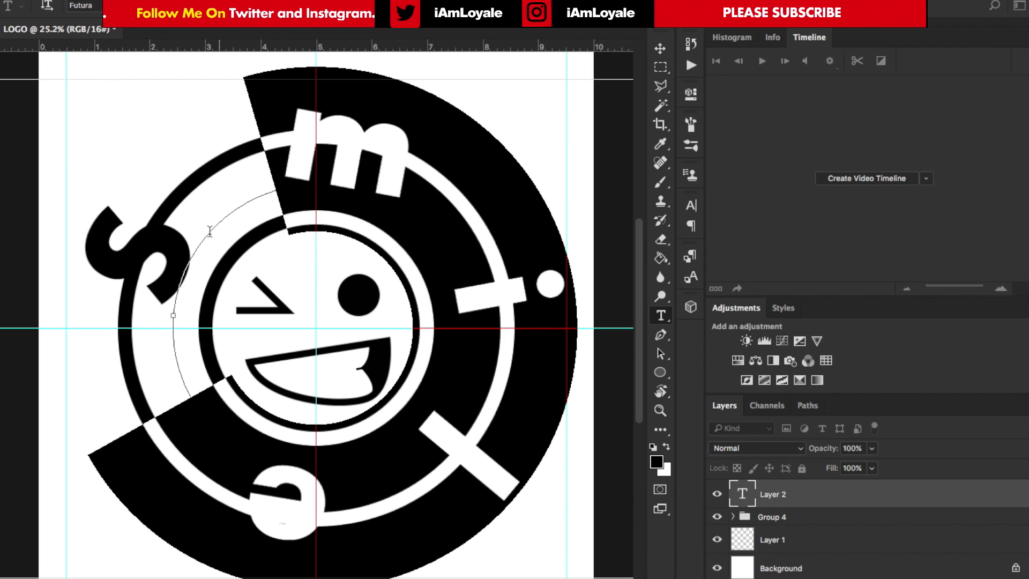
pyautogui.moveTo(209, 231); pyautogui.dragTo(166, 272)
pyautogui.hotkey('ctrl', 'shift', ',')
pyautogui.hotkey('ctrl', 'shift', ',')
pyautogui.hotkey('ctrl', 'shift', ',')
pyautogui.hotkey('ctrl', 'shift', ',')
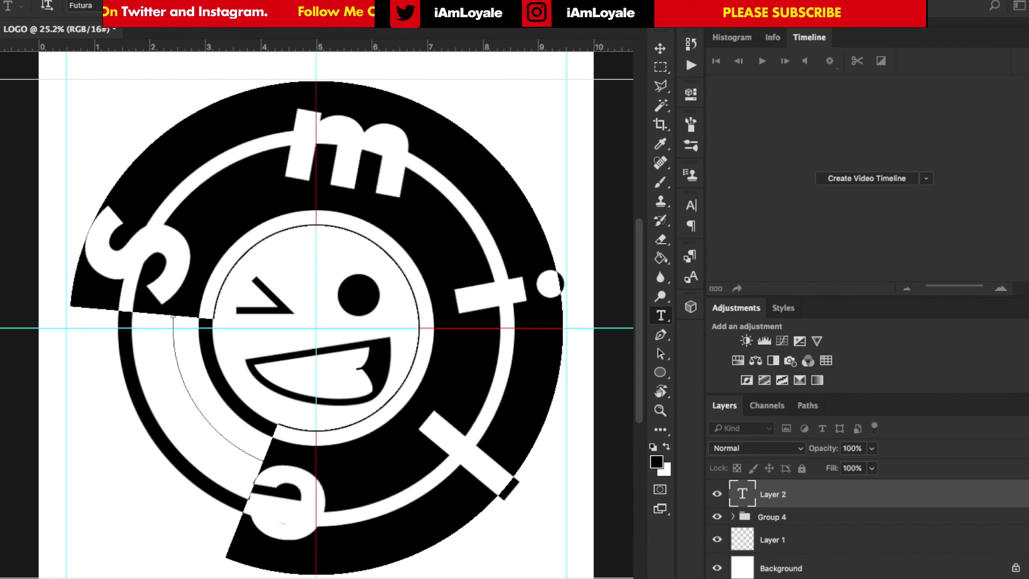
pyautogui.hotkey('ctrl', 'shift', 'k')
# - Add a FUTURA label with underline, group them as Group 5, and hide the group
pyautogui.click(94, 106)
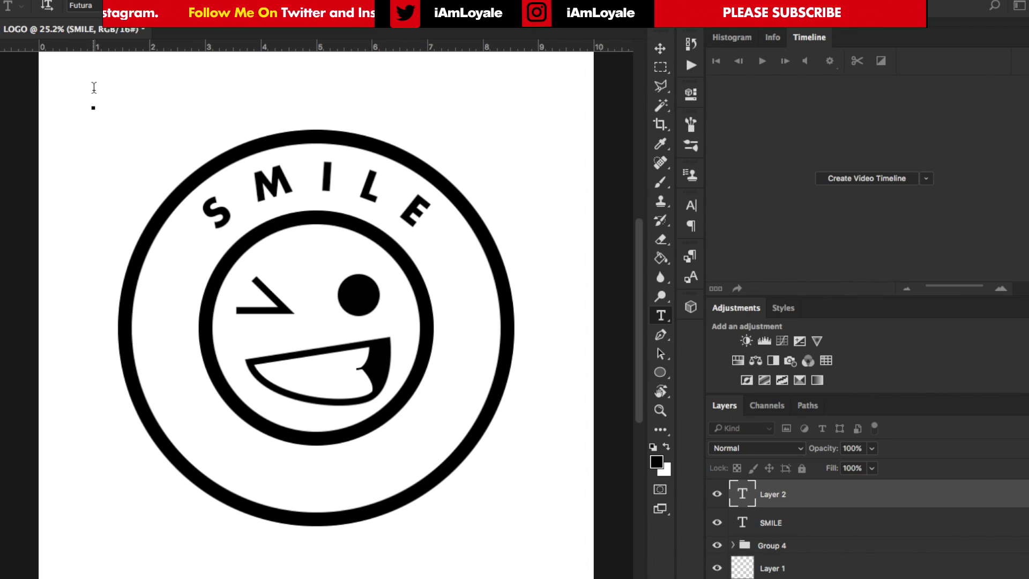
pyautogui.write('FUTURA')
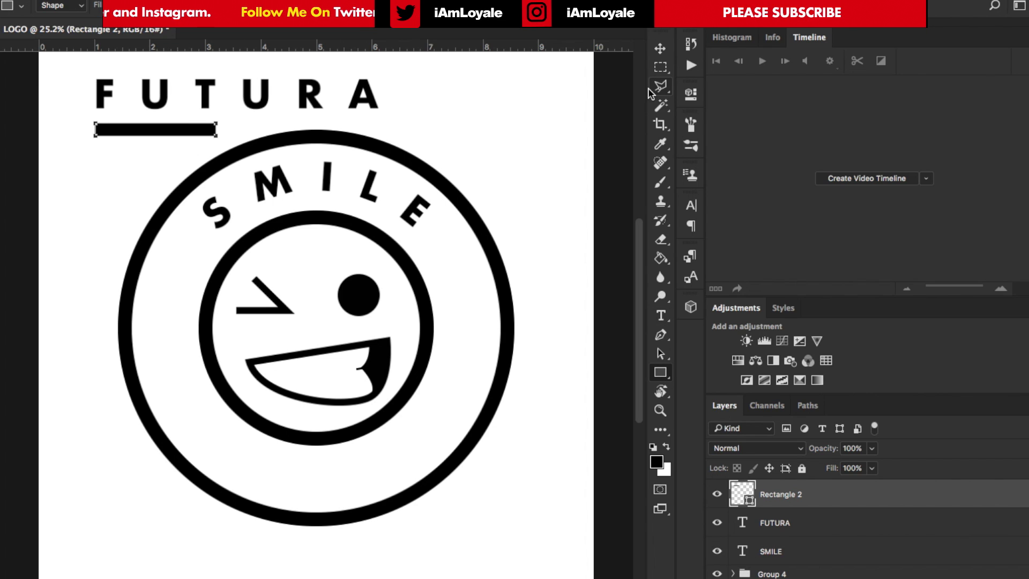
pyautogui.keyDown('shift'); pyautogui.click(774, 522); pyautogui.keyUp('shift')
pyautogui.hotkey('ctrl', 'g')
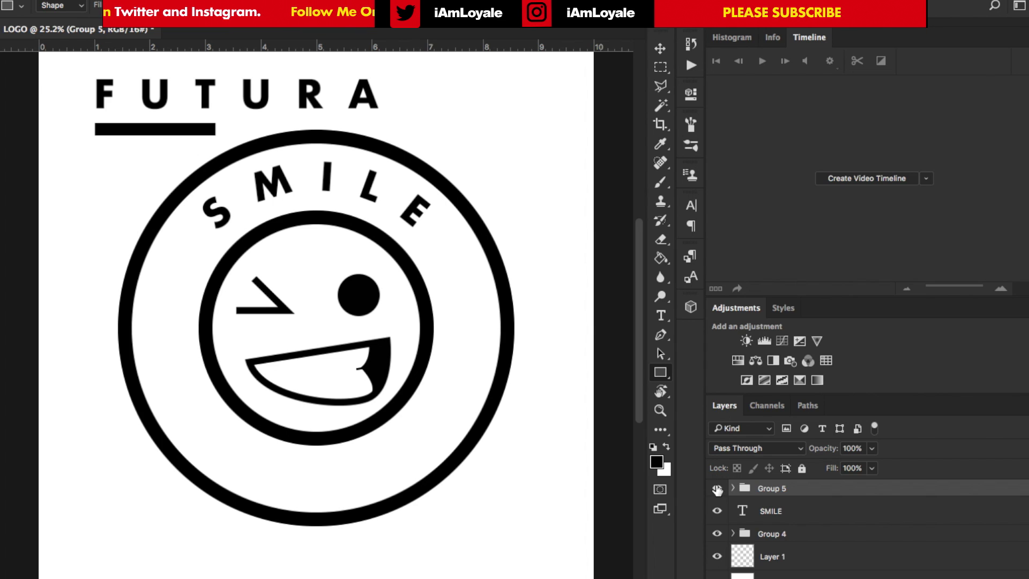
pyautogui.click(716, 488)
# - Reselect the circular Work Path and type NATION along it
pyautogui.press('v')
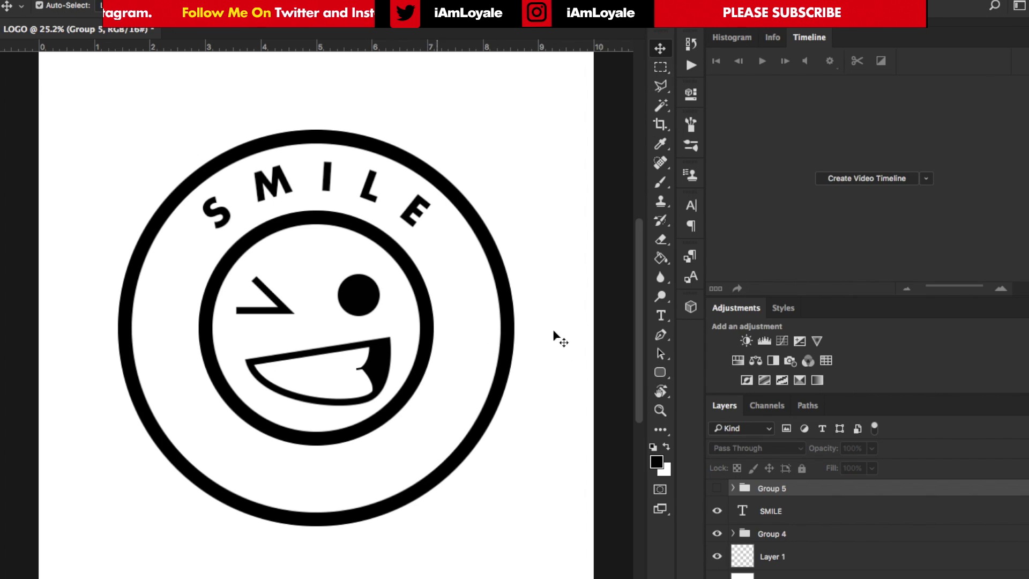
pyautogui.click(808, 405)
pyautogui.click(719, 433)
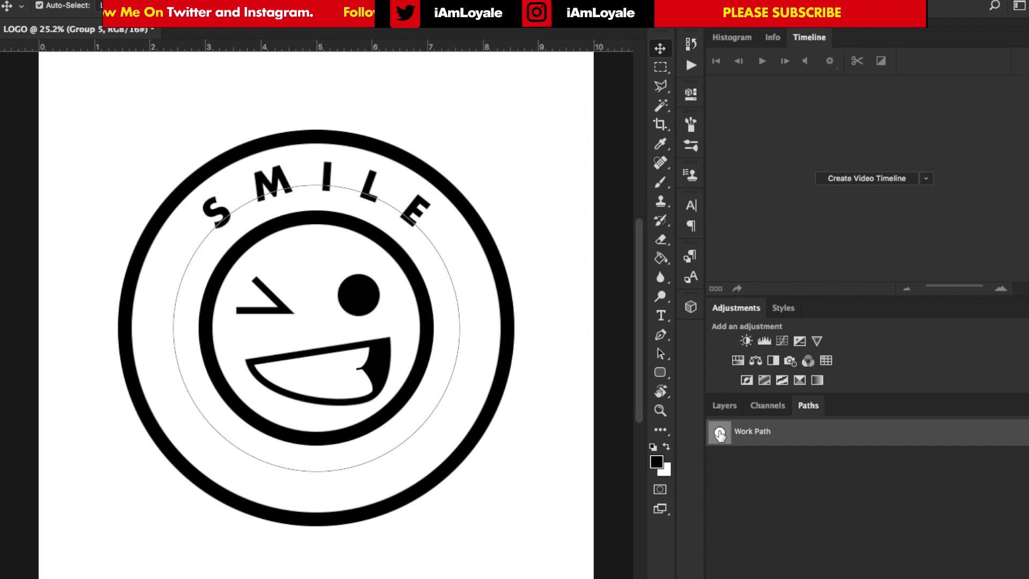
pyautogui.click(725, 405)
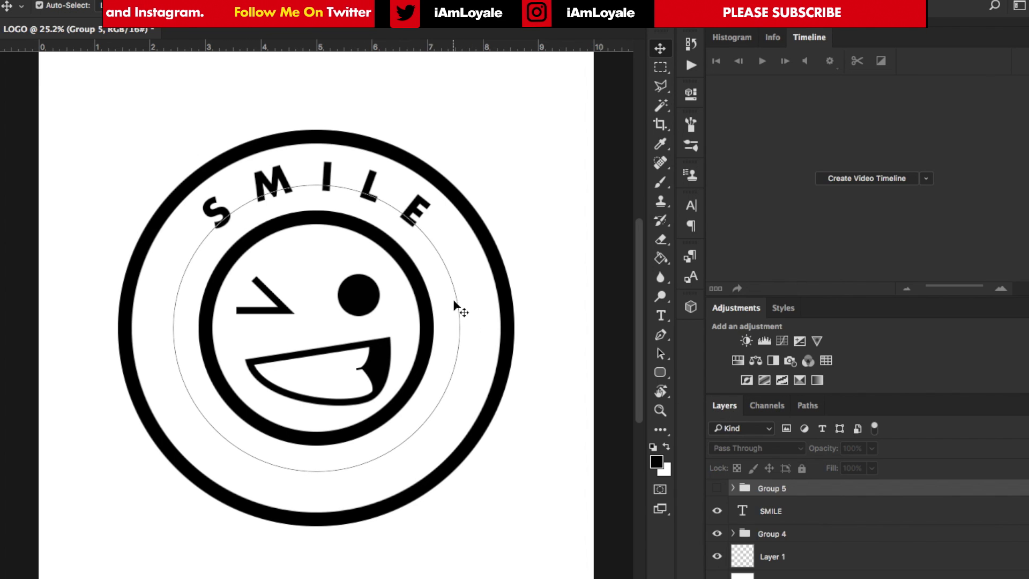
pyautogui.click(661, 315)
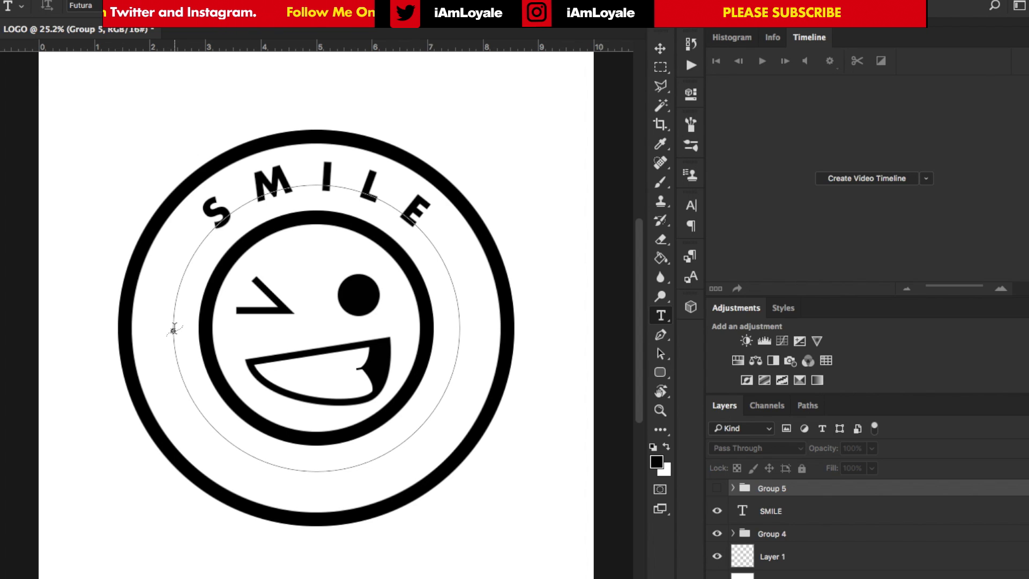
pyautogui.click(173, 328)
pyautogui.write('NATION')
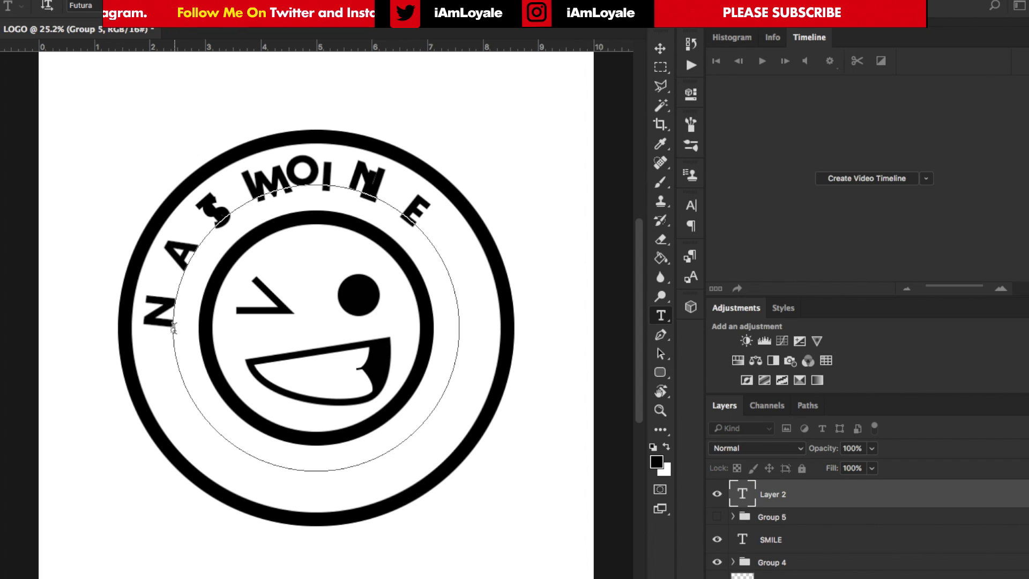
pyautogui.hotkey('ctrl', 'Return')
pyautogui.press('v')
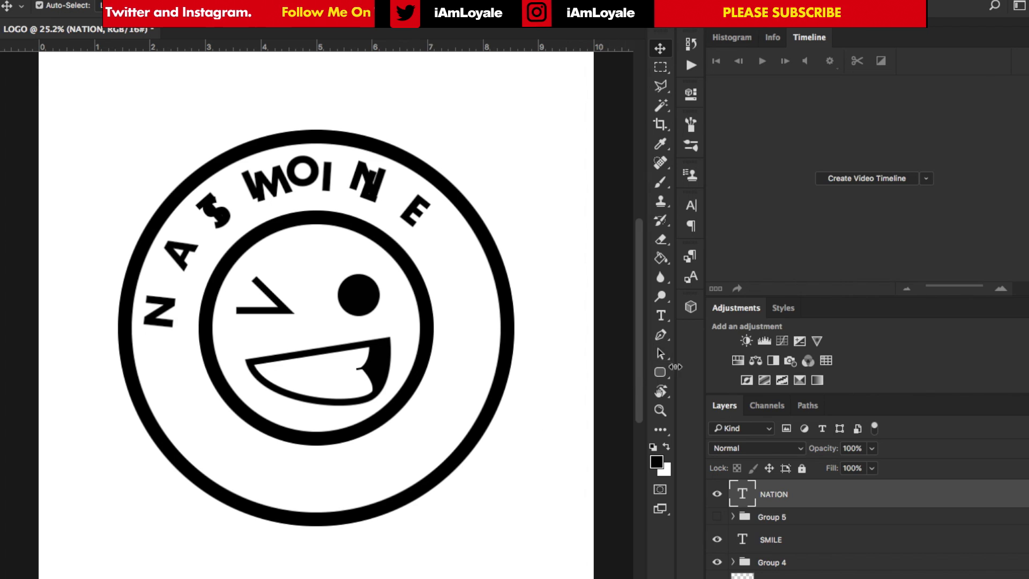
# - Flip NATION to the inside of the path and rotate it around to the badge's bottom
pyautogui.click(663, 353)
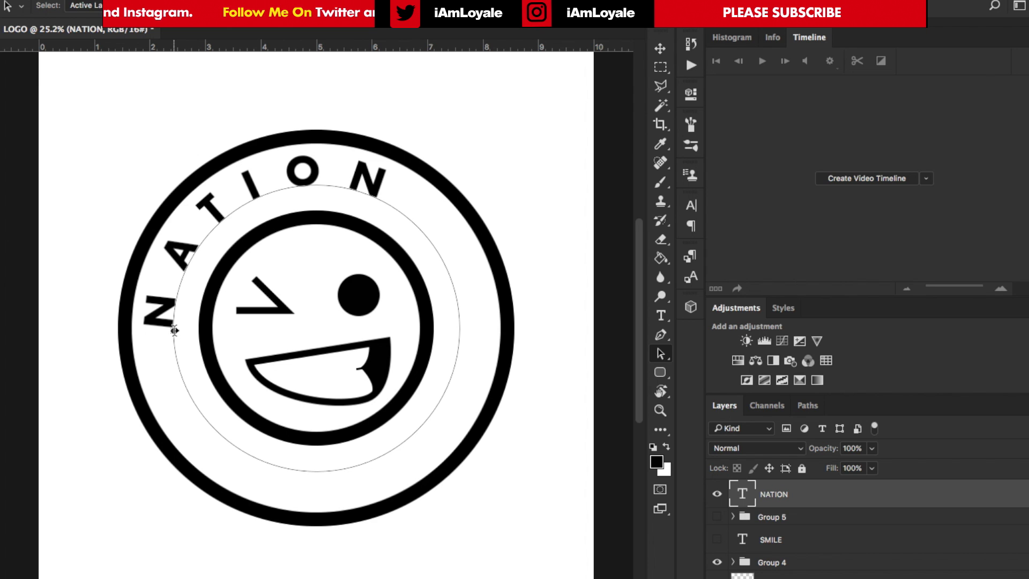
pyautogui.moveTo(172, 326); pyautogui.dragTo(250, 327)
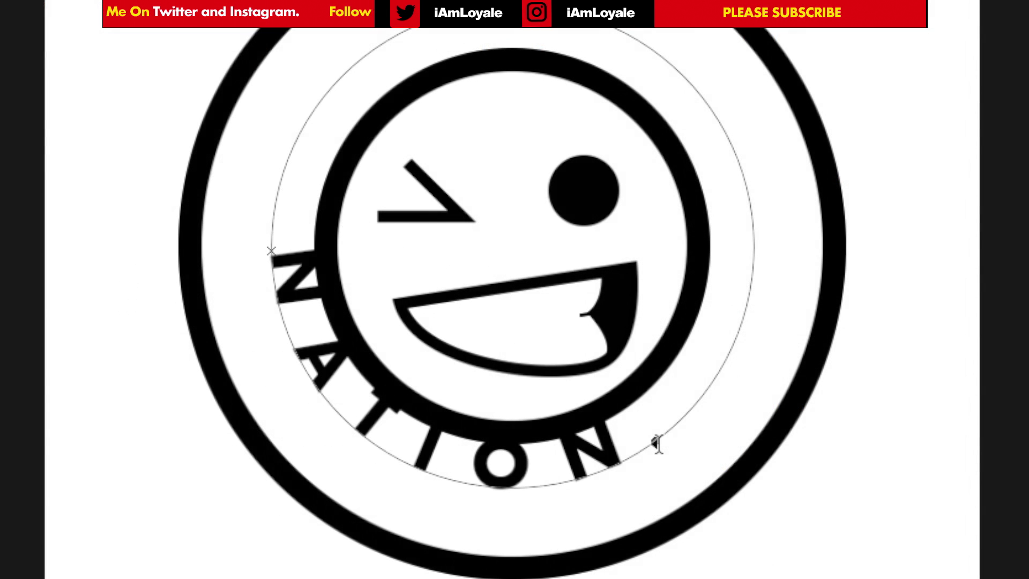
pyautogui.moveTo(172, 327); pyautogui.dragTo(153, 302)
pyautogui.hotkey('ctrl', 'z')
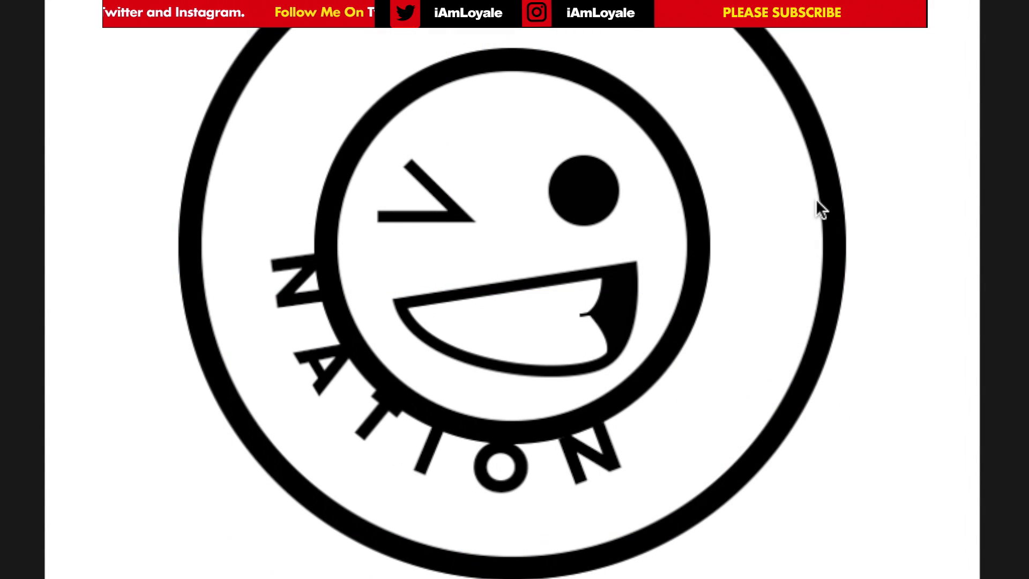
pyautogui.hotkey('ctrl', 't')
pyautogui.moveTo(747, 47); pyautogui.dragTo(538, 4)
pyautogui.press('Return')
pyautogui.hotkey('ctrl', 't')
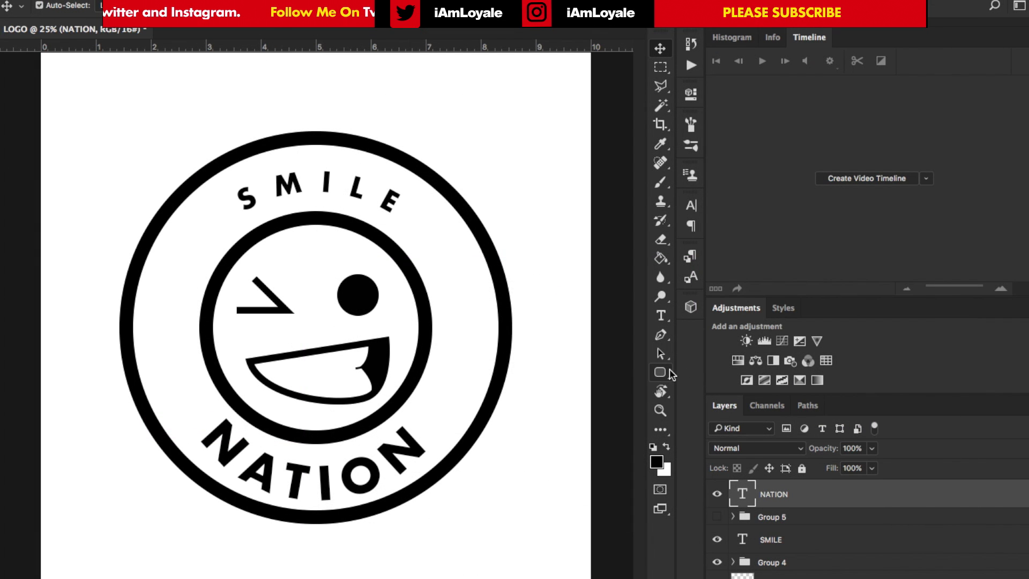
# - Create a Polygon shape with 5 sides and Star enabled
pyautogui.rightClick(669, 372)
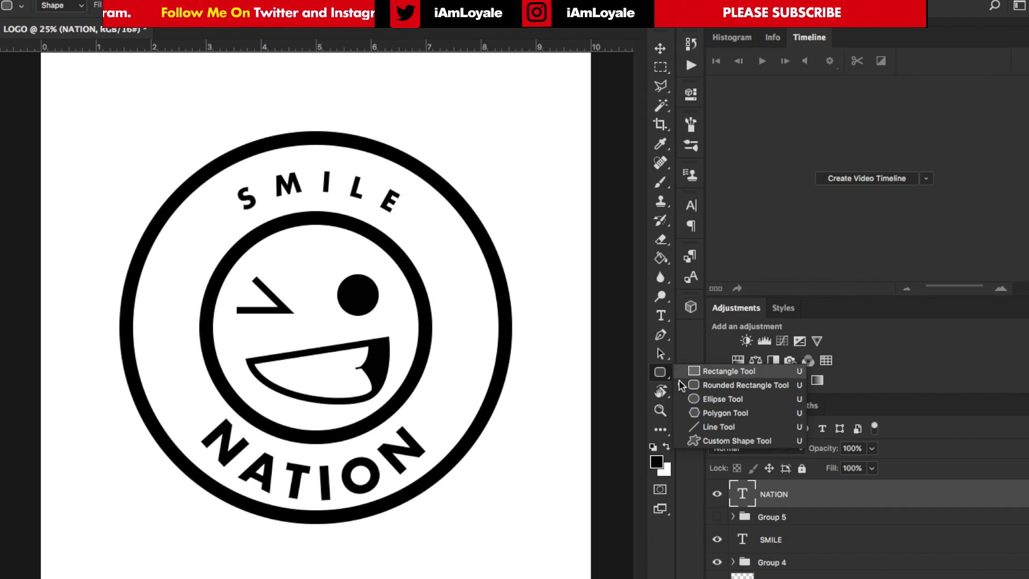
pyautogui.click(726, 414)
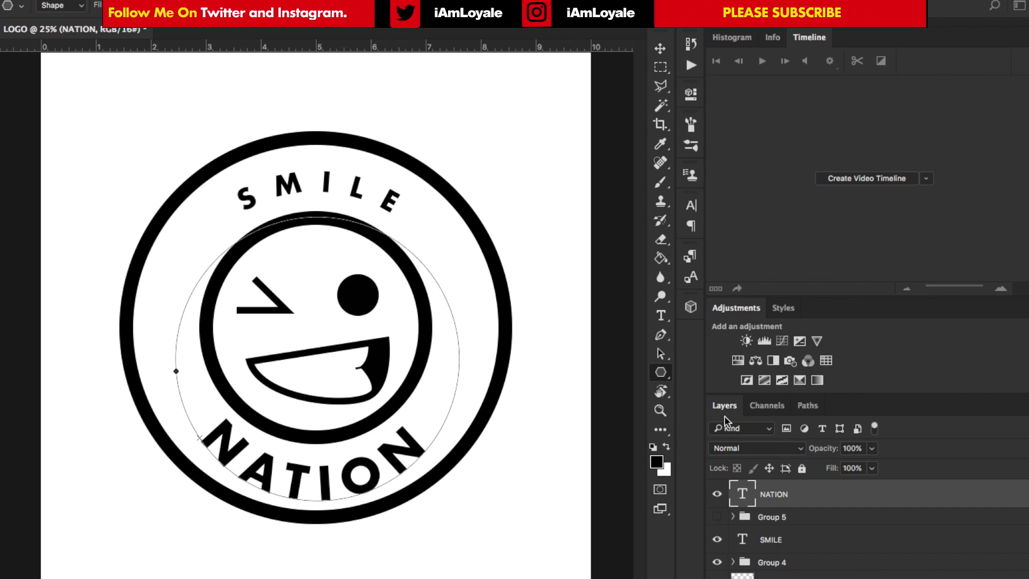
pyautogui.click(481, 272)
pyautogui.moveTo(567, 174); pyautogui.dragTo(661, 165)
pyautogui.doubleClick(619, 219)
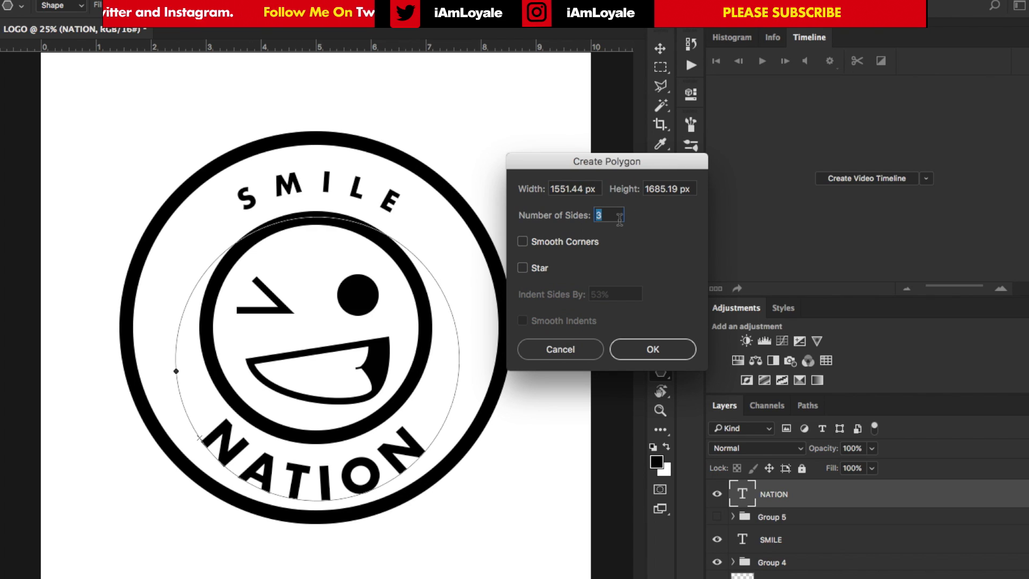
pyautogui.click(522, 268)
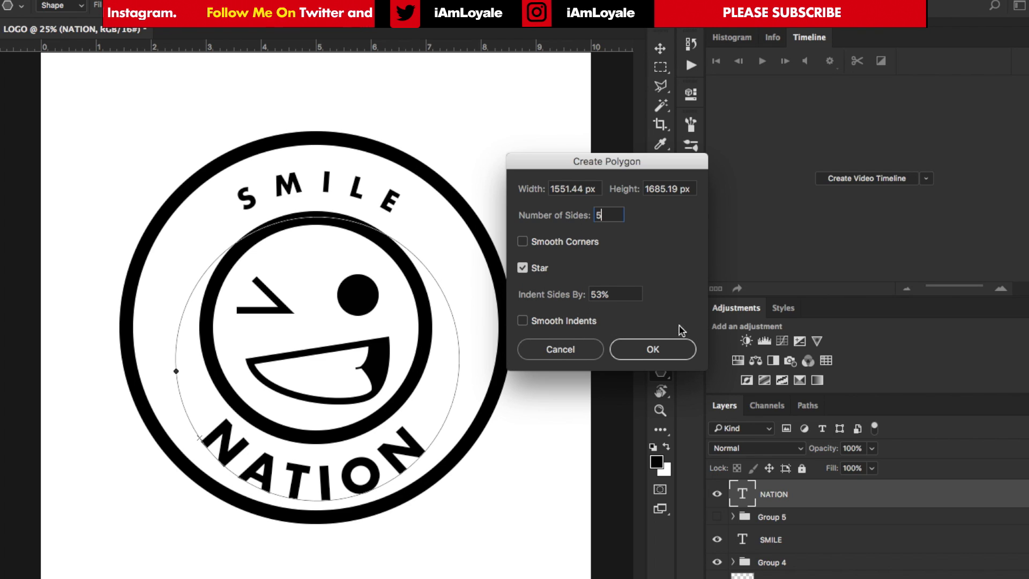
pyautogui.click(650, 351)
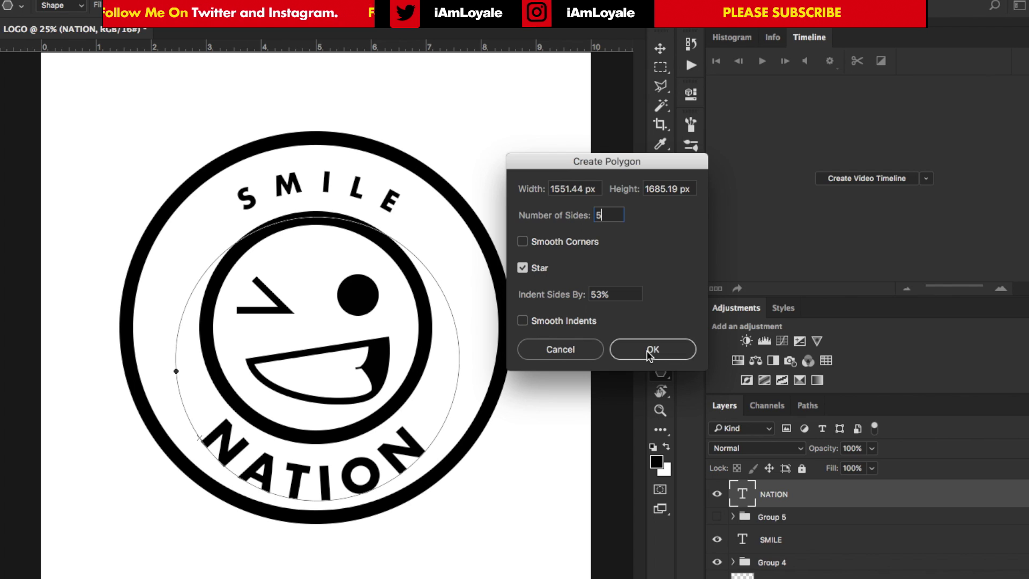
# - Shrink the star and rotate it to about -19 degrees
pyautogui.hotkey('ctrl', 't')
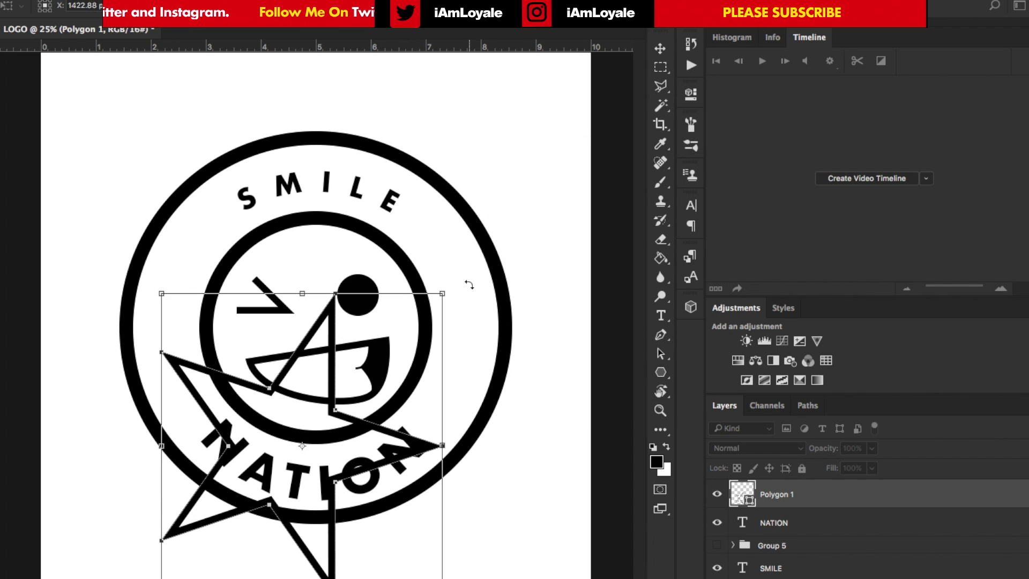
pyautogui.moveTo(453, 289); pyautogui.dragTo(475, 325)
pyautogui.press('Return')
# - Fill the copied star solid black and tilt both stars beside the face
pyautogui.press('u')
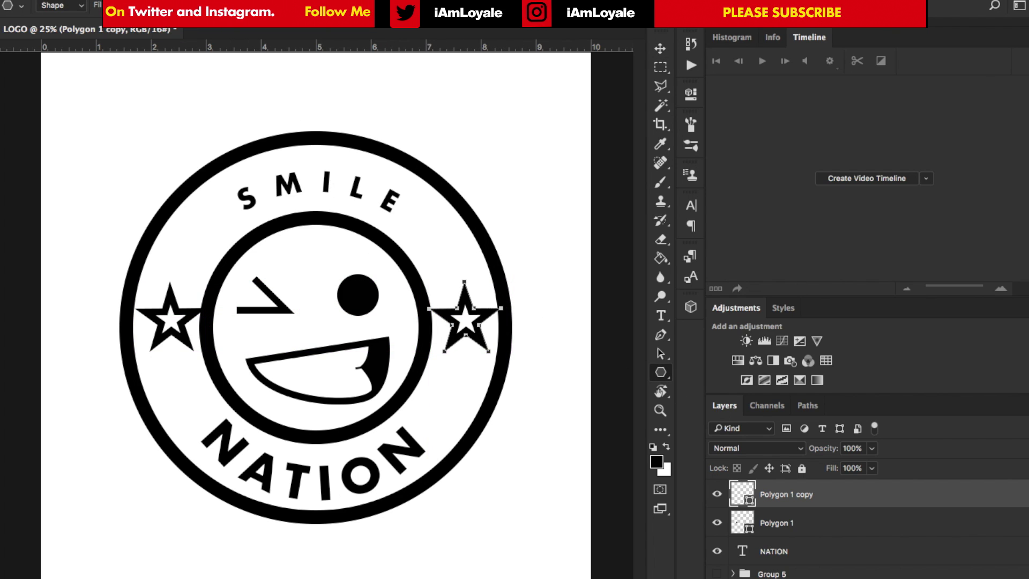
pyautogui.click(107, 5)
pyautogui.click(106, 34)
pyautogui.click(97, 83)
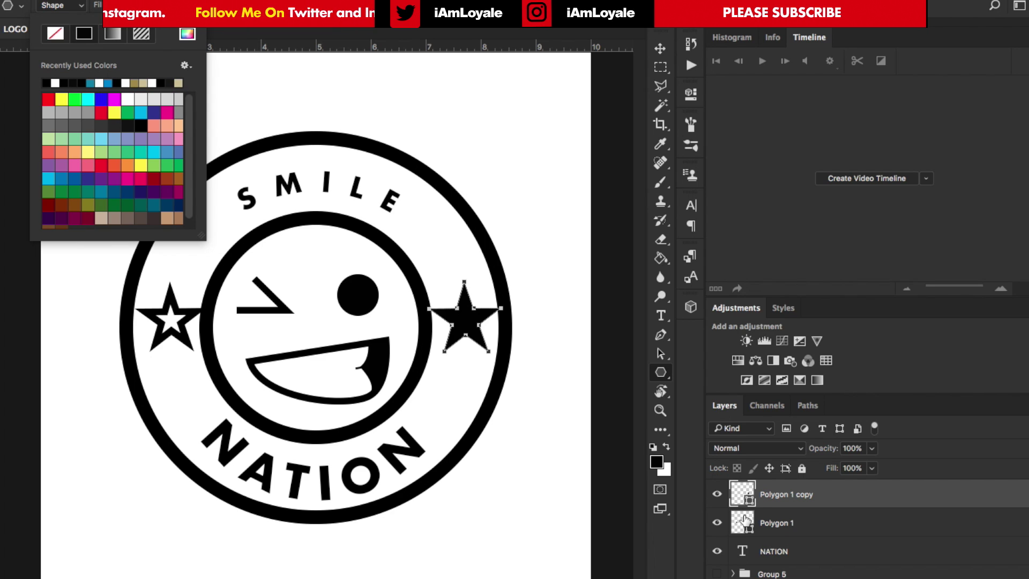
pyautogui.press('v')
pyautogui.hotkey('ctrl', 't')
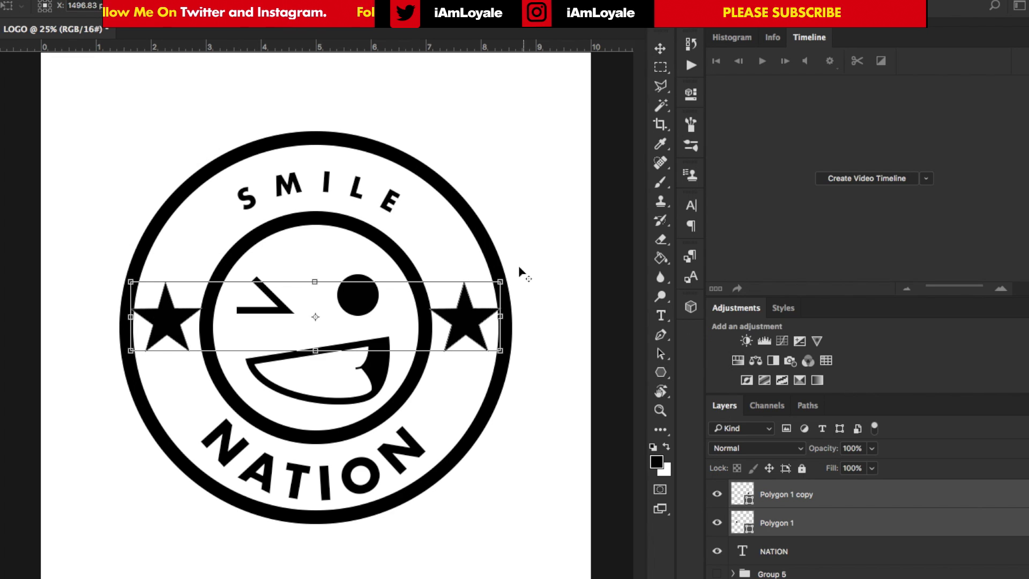
pyautogui.moveTo(502, 278); pyautogui.dragTo(464, 300)
pyautogui.press('Return')
pyautogui.click(393, 166)
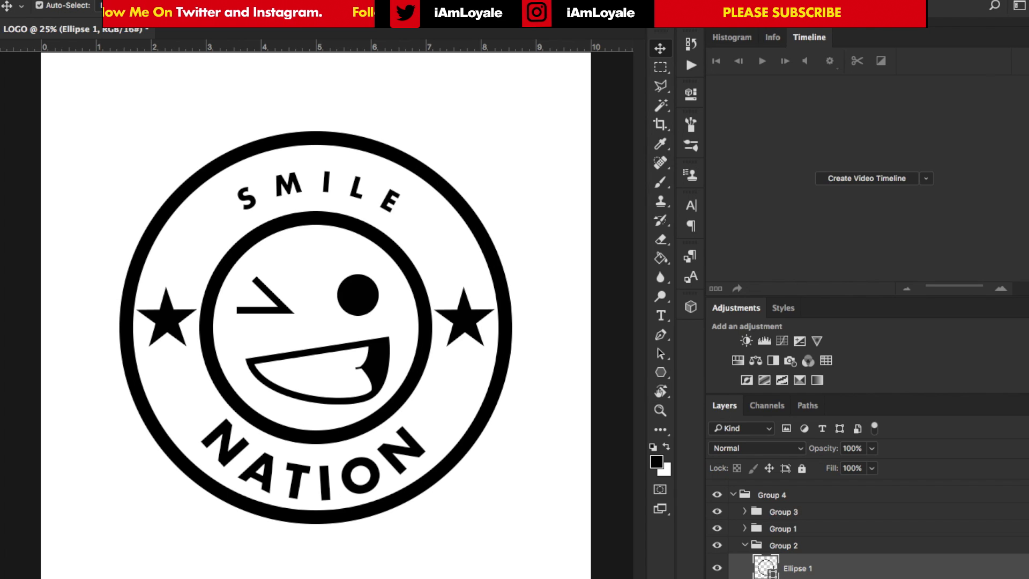
# - Duplicate the outer ring and shrink the copy to sit inside the original ring
pyautogui.hotkey('ctrl', 'j')
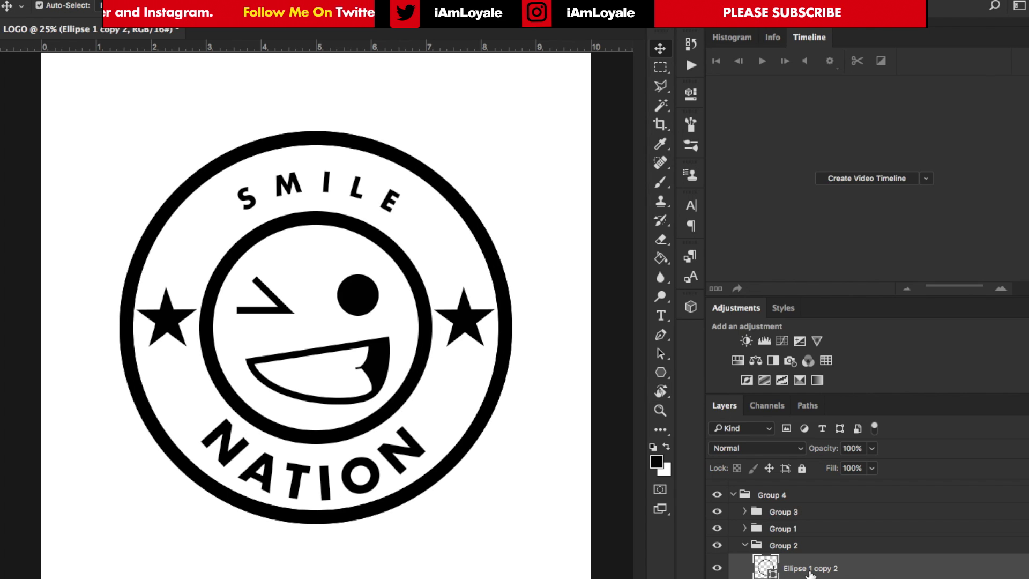
pyautogui.hotkey('ctrl', 't')
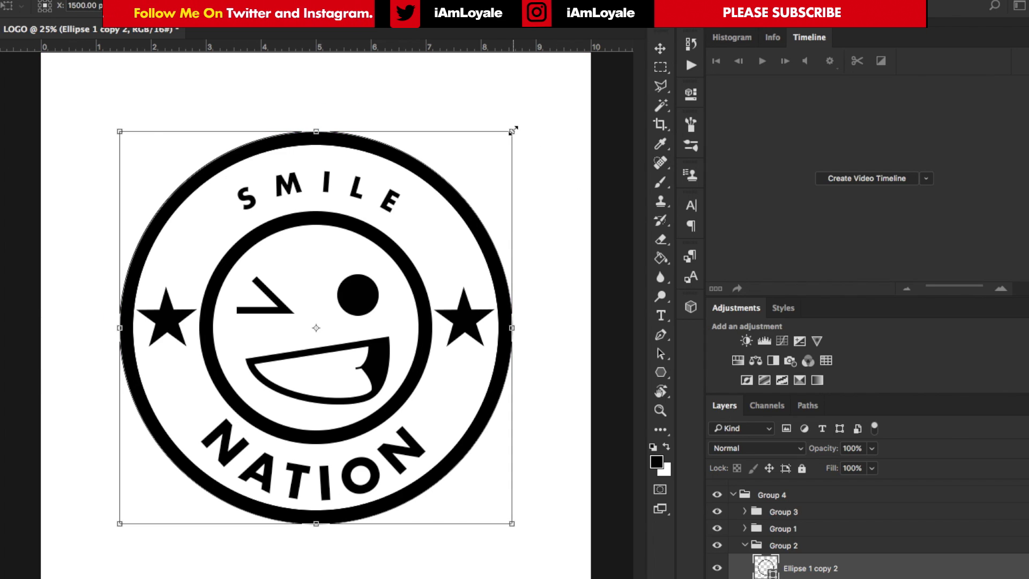
pyautogui.moveTo(513, 129); pyautogui.dragTo(469, 172)
pyautogui.press('Return')
# - Mask the ring copy's upper-left area with a polygonal selection, then invert the mask
pyautogui.press('l')
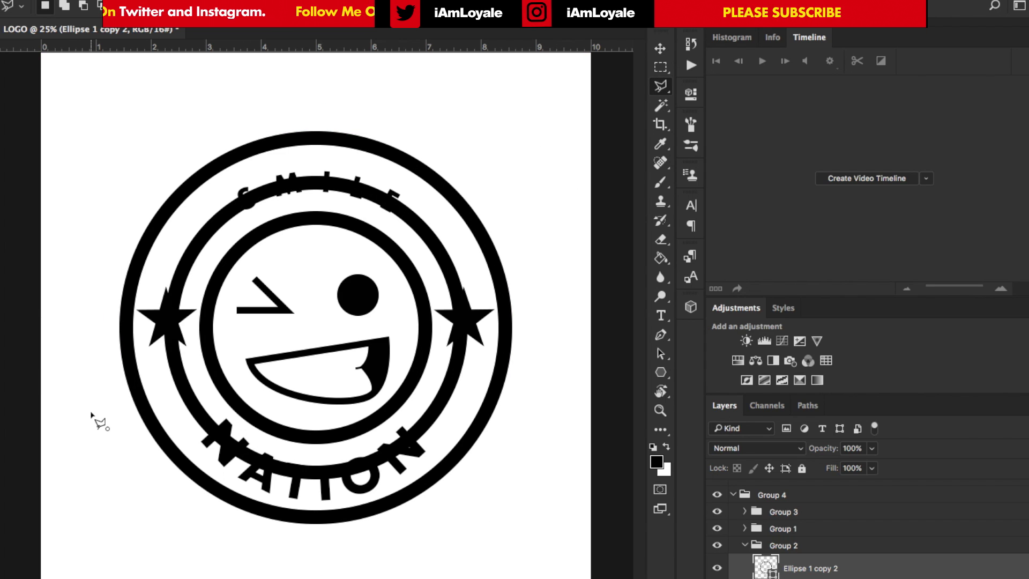
pyautogui.click(91, 411)
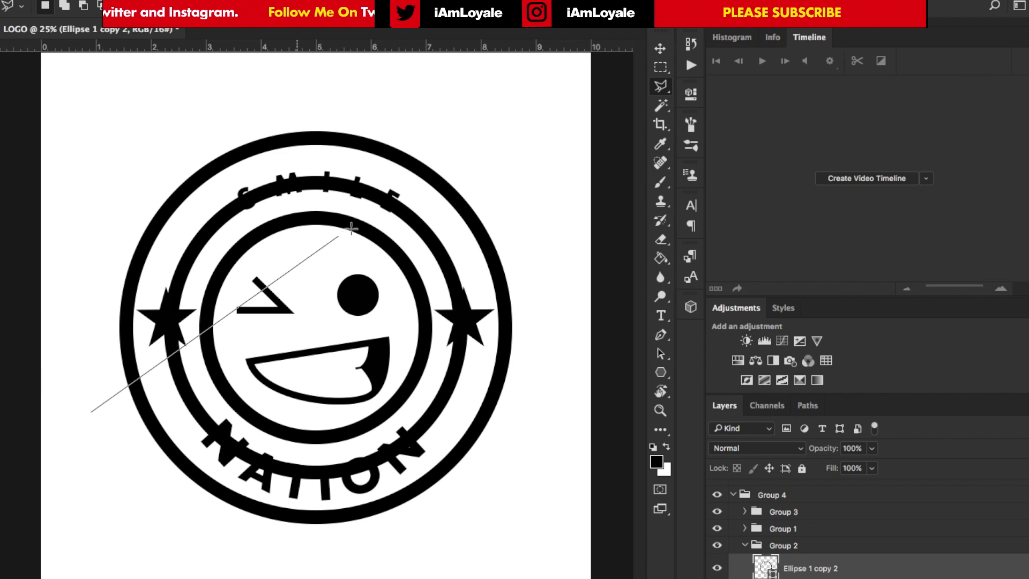
pyautogui.click(524, 128)
pyautogui.click(450, 86)
pyautogui.click(70, 137)
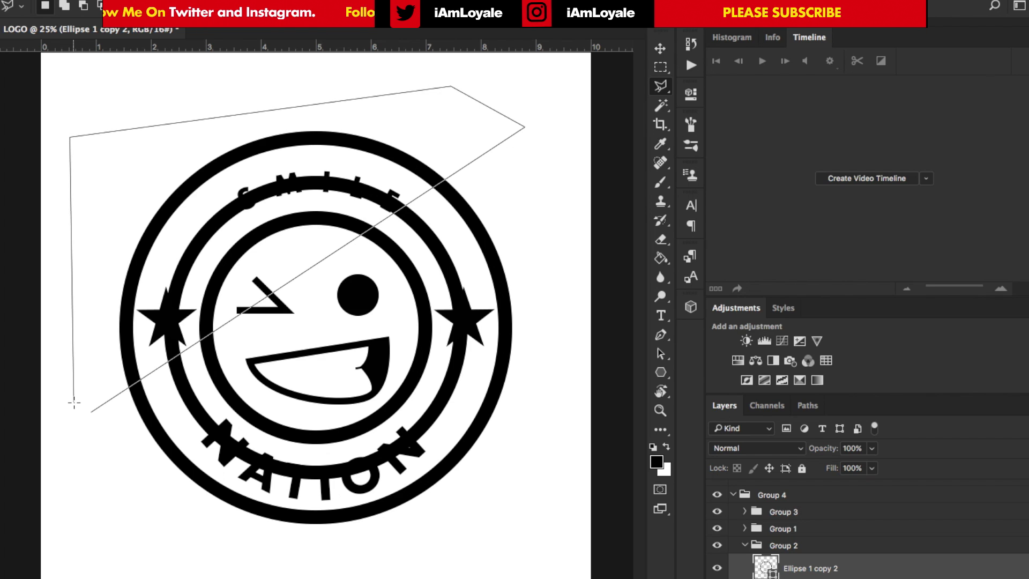
pyautogui.click(91, 411)
pyautogui.keyDown('alt'); pyautogui.click(782, 578); pyautogui.keyUp('alt')
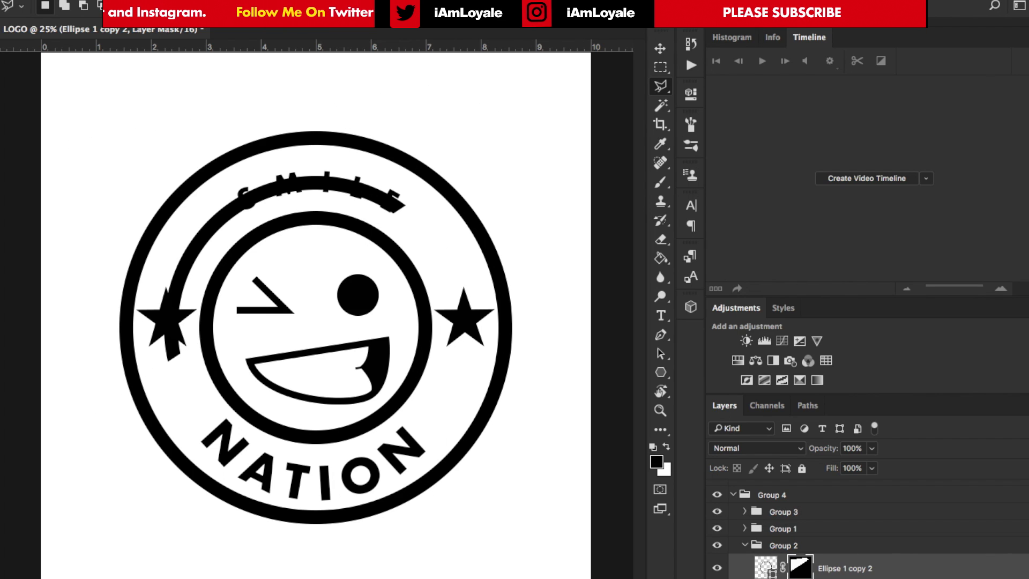
pyautogui.hotkey('ctrl', 'i')
# - Hide the ring copy's right side with a bucket-filled selection so NATION reappears
pyautogui.click(113, 461)
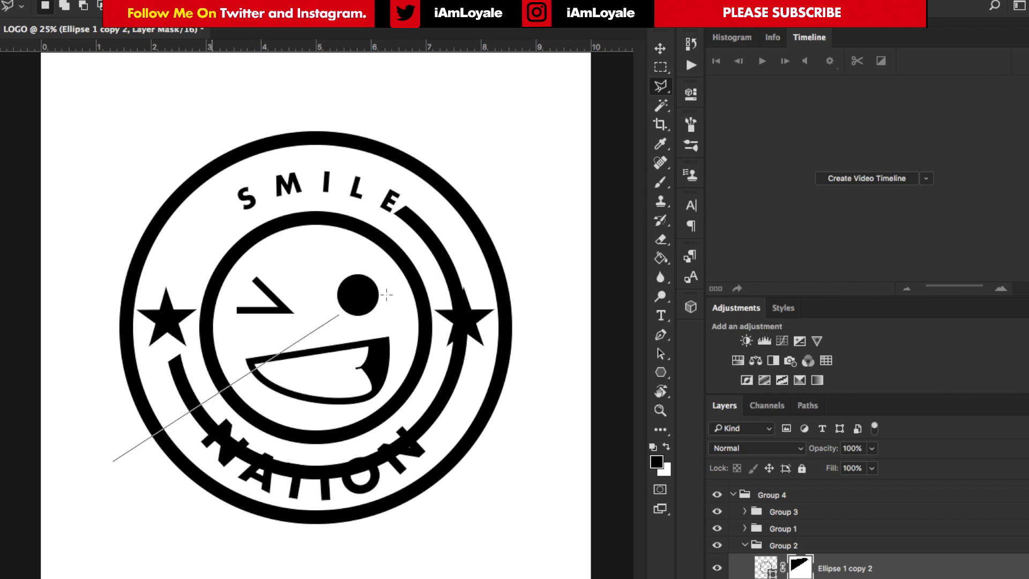
pyautogui.click(553, 213)
pyautogui.click(564, 521)
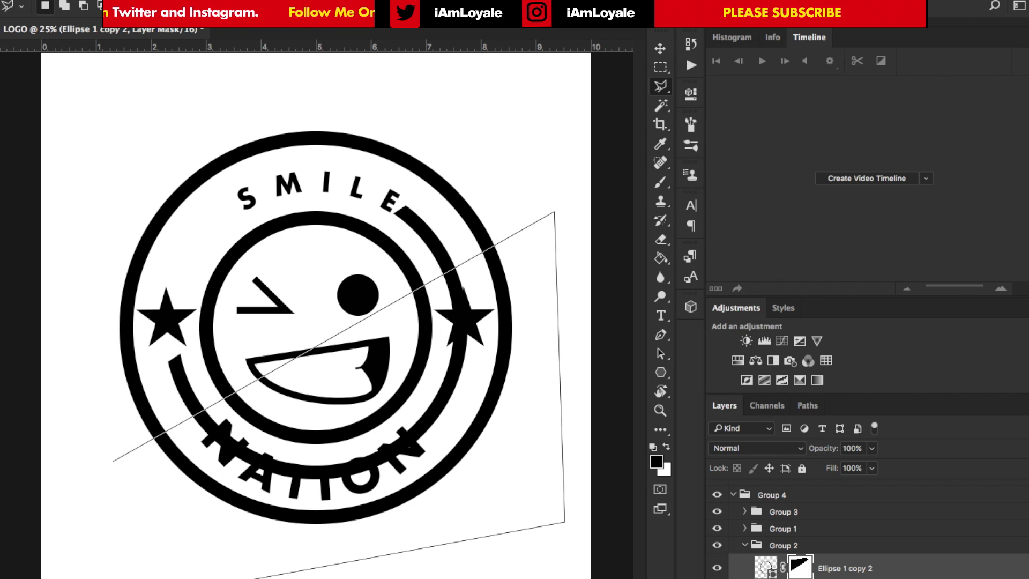
pyautogui.press('Return')
pyautogui.click(661, 257)
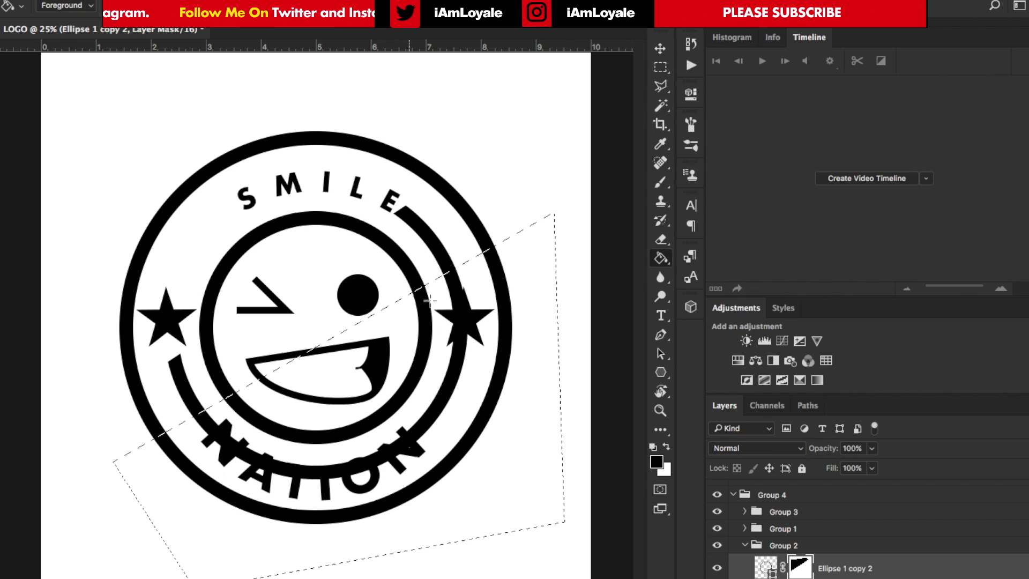
pyautogui.click(465, 312)
pyautogui.hotkey('ctrl', 'd')
# - Brush out the upper end of the right arc, leaving a short dash
pyautogui.press('b')
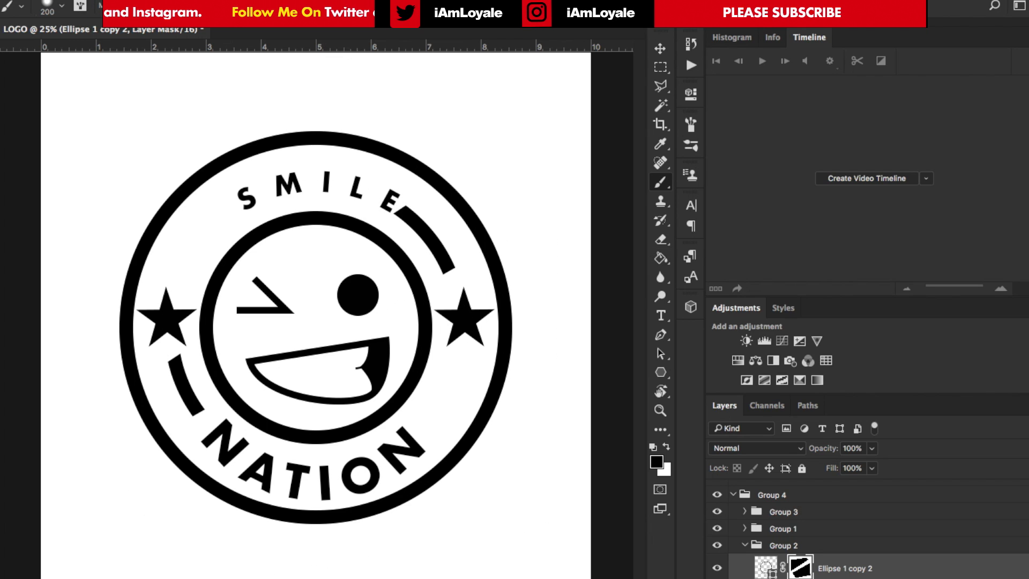
pyautogui.moveTo(390, 202)
pyautogui.mouseDown()
pyautogui.moveTo(427, 229)
pyautogui.moveTo(451, 268)
pyautogui.mouseUp()
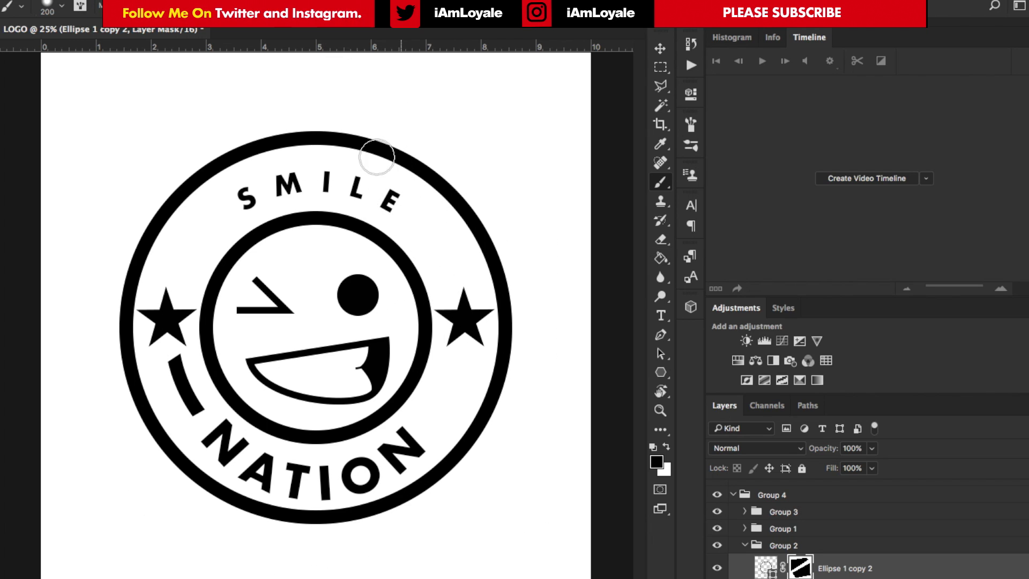
pyautogui.click(659, 48)
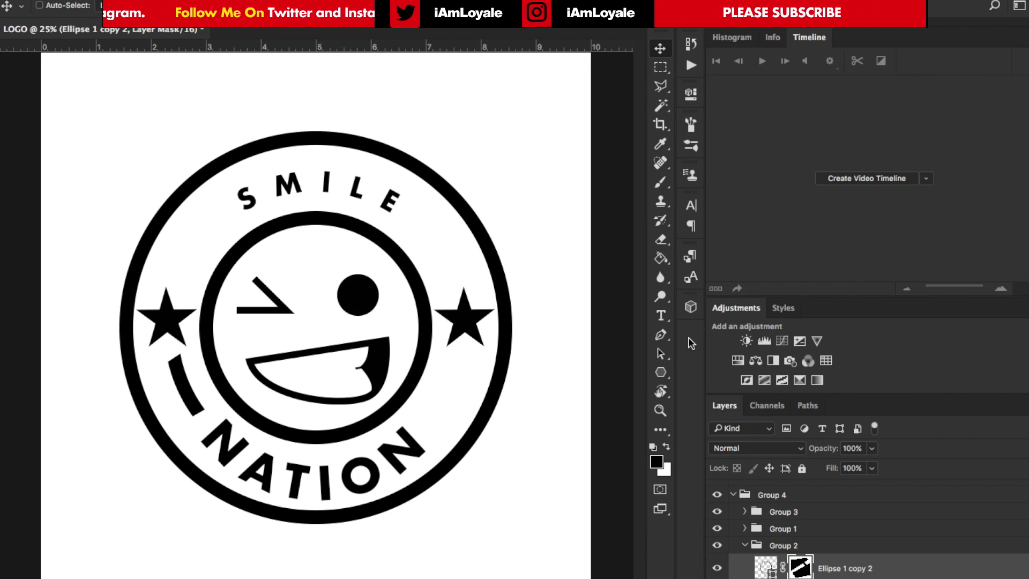
# - Duplicate the curved dash and rotate the copy onto the right side, between the star and NATION
pyautogui.hotkey('ctrl', 'j')
pyautogui.hotkey('ctrl', 't')
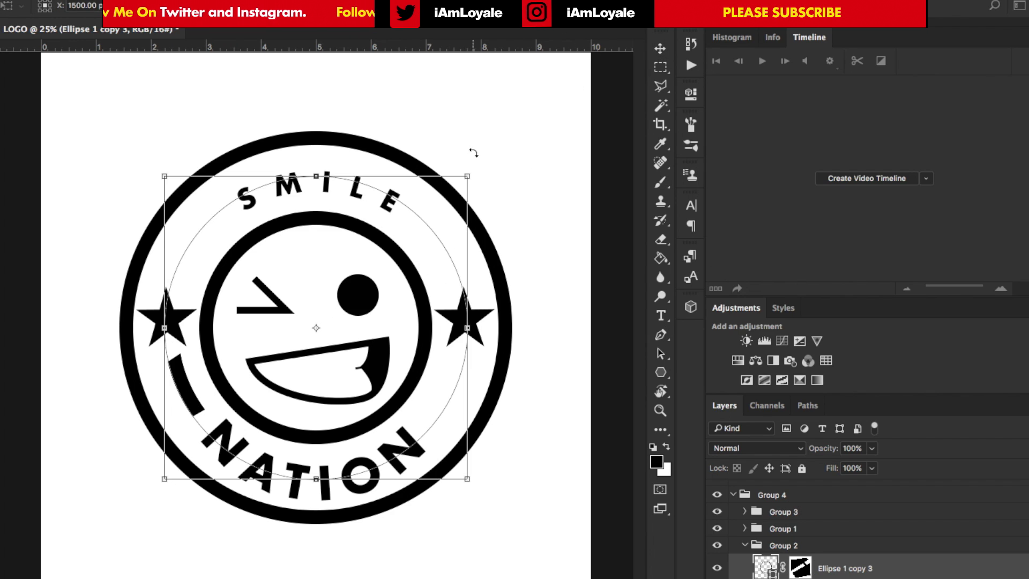
pyautogui.moveTo(478, 153); pyautogui.dragTo(251, 426)
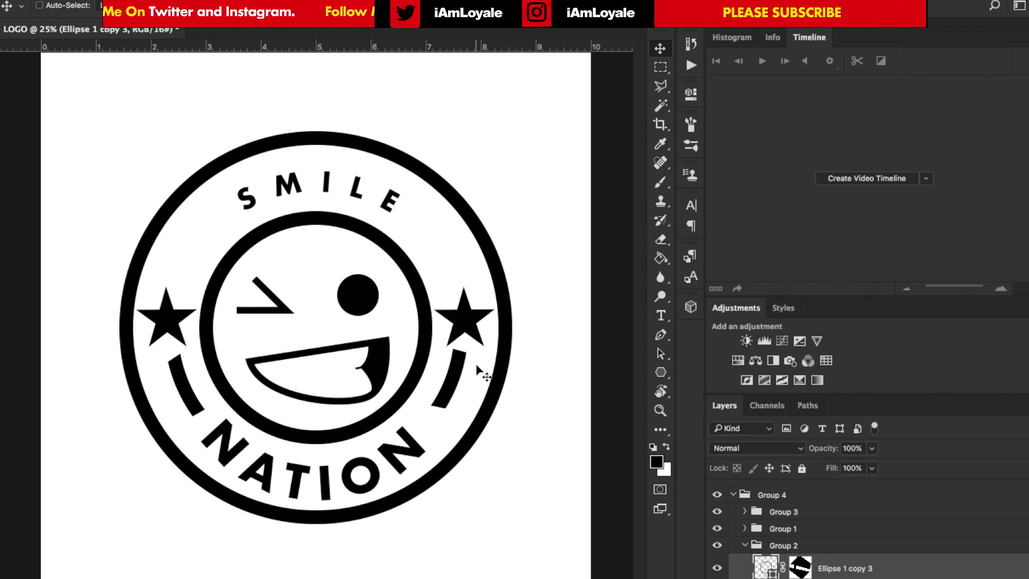
pyautogui.press('super+minus')
pyautogui.press('super+minus')
pyautogui.press('super+minus')
pyautogui.press('super+minus')
pyautogui.press('super+minus')
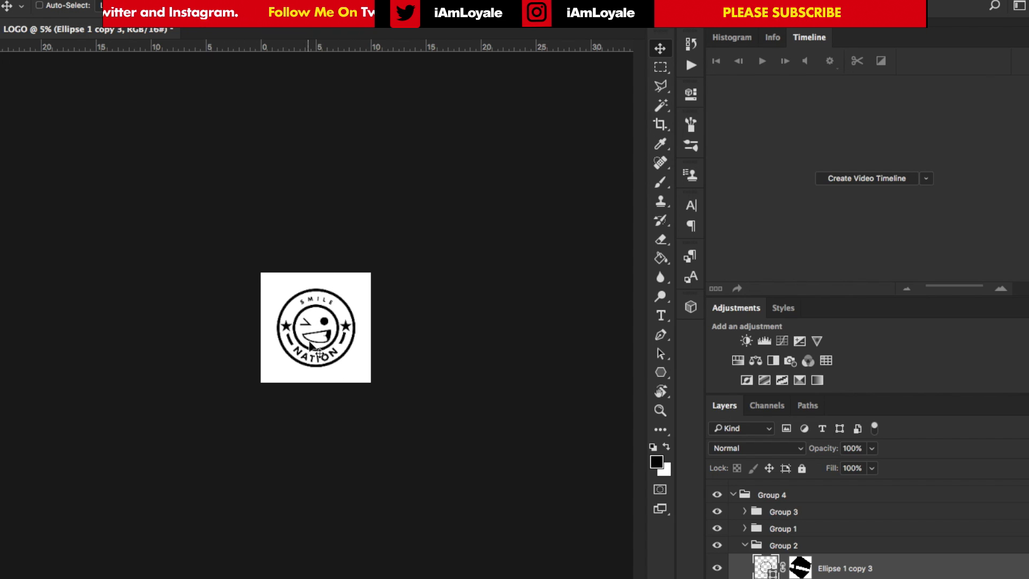
pyautogui.press('super+minus')
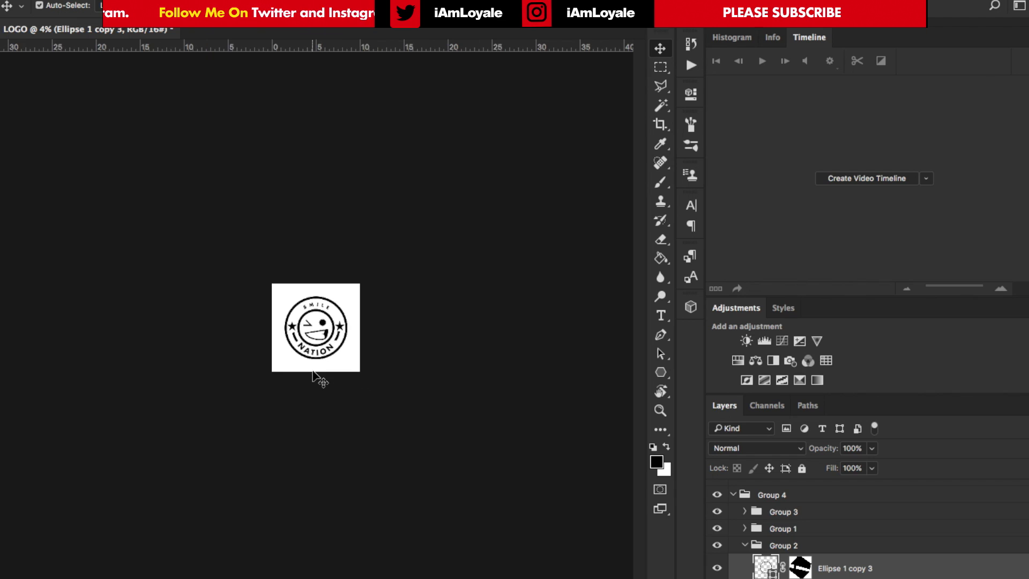
pyautogui.press('super+minus')
pyautogui.press('super+minus')
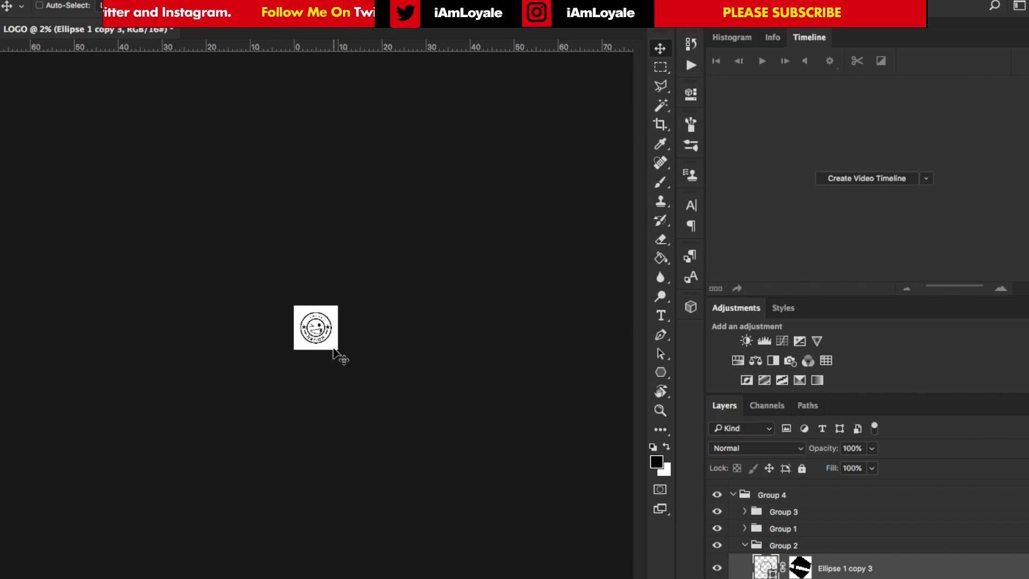
pyautogui.press('super+equal')
pyautogui.press('super+equal')
pyautogui.press('super+equal')
pyautogui.press('super+equal')
pyautogui.press('super+equal')
pyautogui.press('super+equal')
pyautogui.press('super+equal')
pyautogui.press('super+equal')
pyautogui.press('super+equal')
pyautogui.press('super+equal')
pyautogui.press('super+equal')
pyautogui.press('super+equal')
pyautogui.press('super+equal')
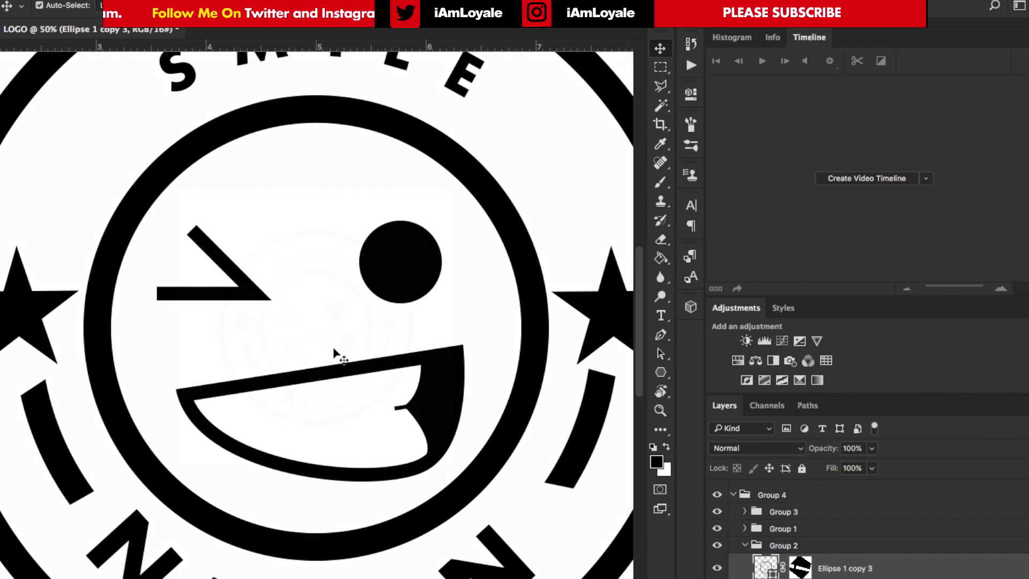
pyautogui.press('super+minus')
pyautogui.press('super+minus')
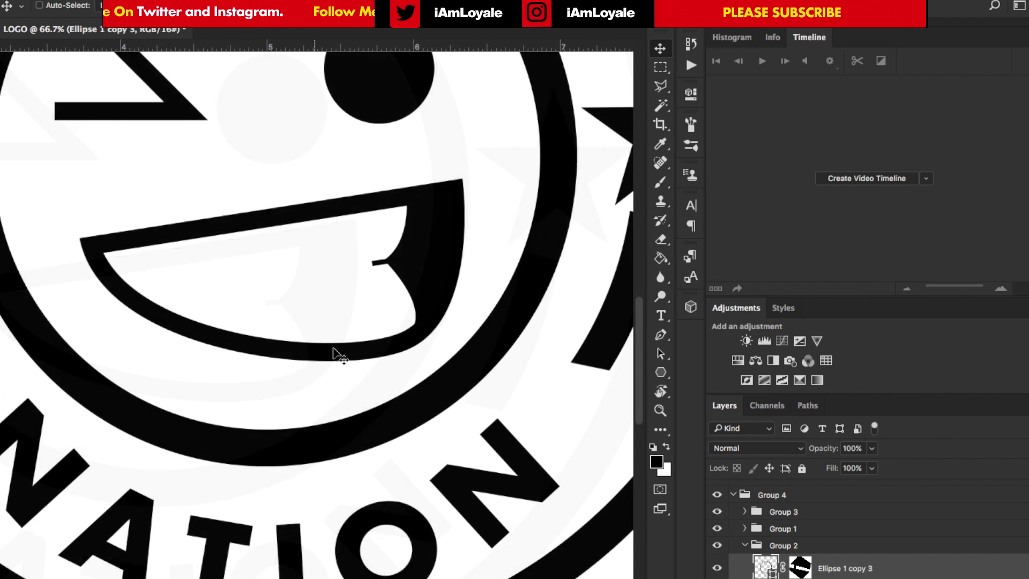
pyautogui.scroll(-2, 335, 355)
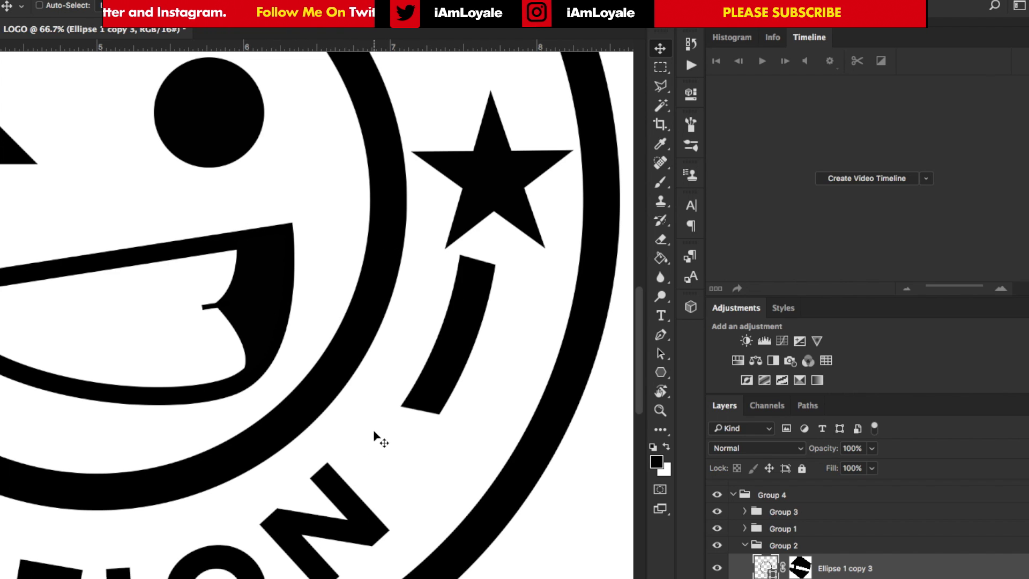
pyautogui.hscroll(-10, 419, 410)
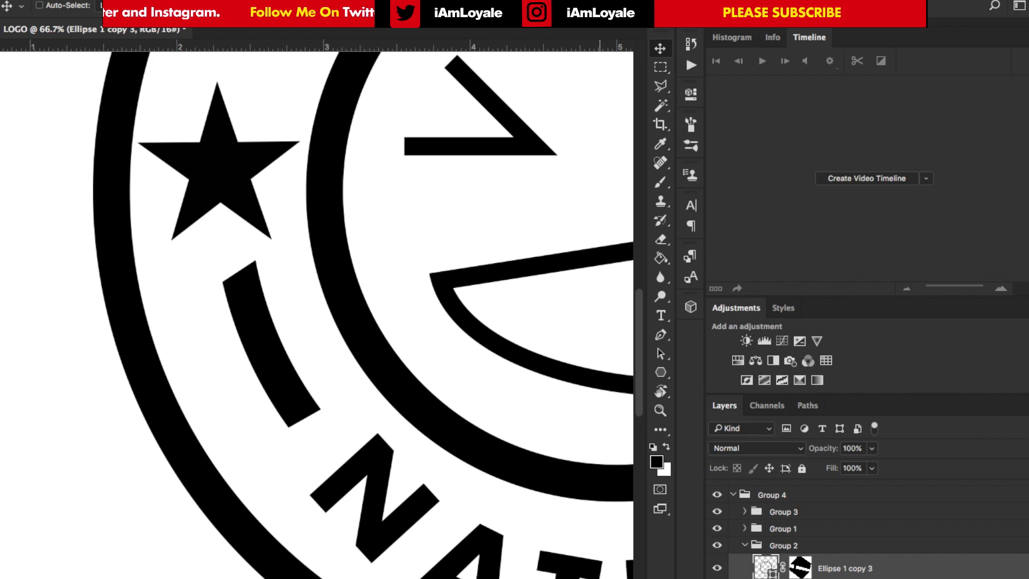
pyautogui.scroll(10, 531, 519)
pyautogui.hscroll(8, 530, 520)
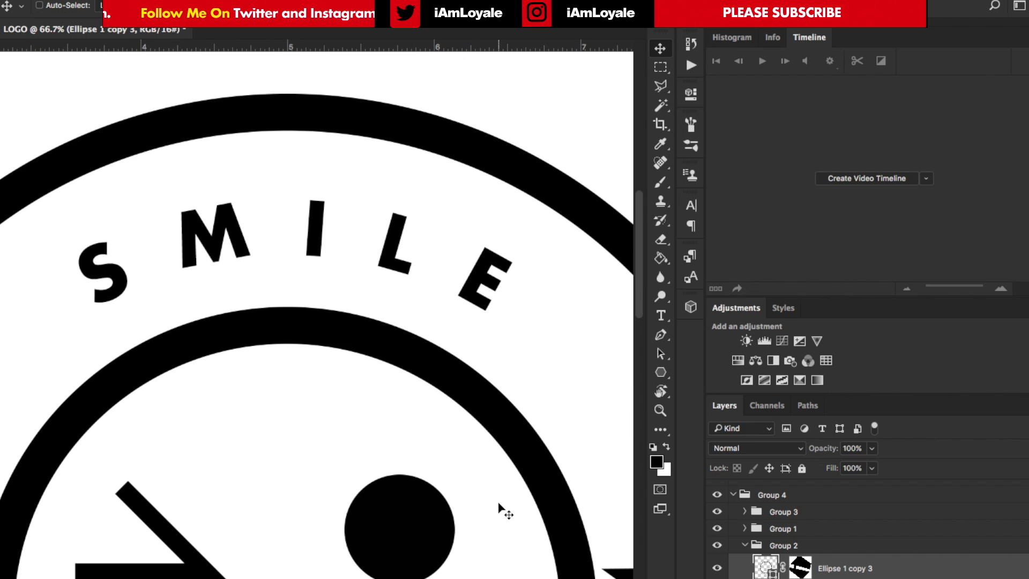
pyautogui.scroll(-3, 498, 506)
pyautogui.hscroll(4, 498, 506)
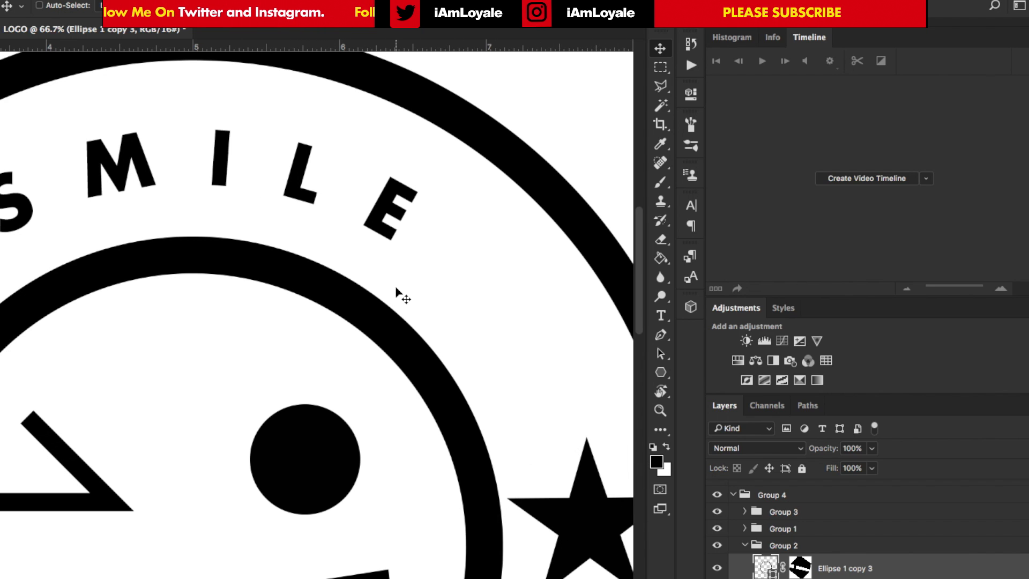
pyautogui.hscroll(-8, 400, 292)
pyautogui.hscroll(-5, 396, 289)
pyautogui.scroll(-2, 396, 289)
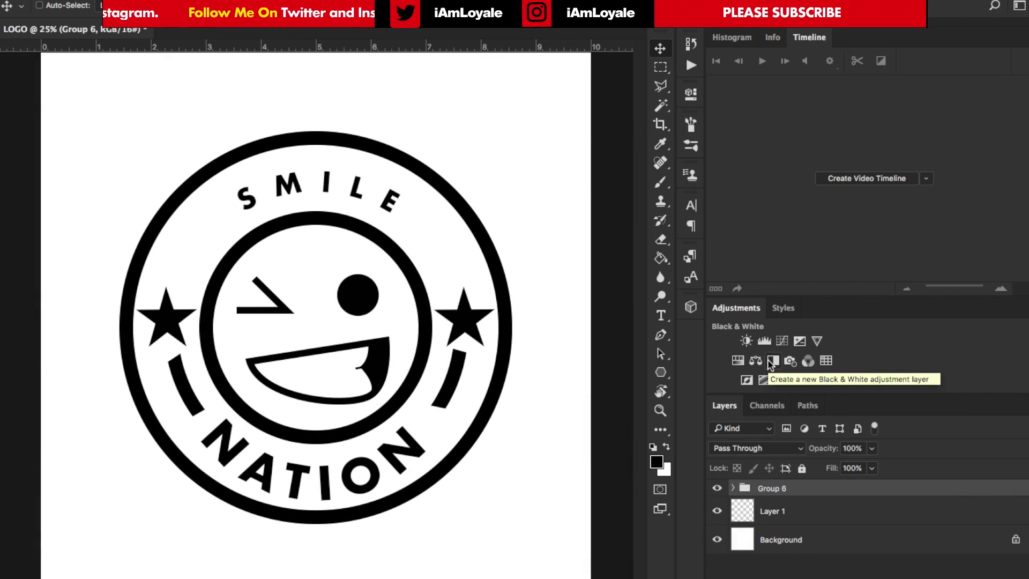
# - Add an Invert adjustment layer over the logo, then hide it
pyautogui.click(746, 379)
pyautogui.click(287, 236)
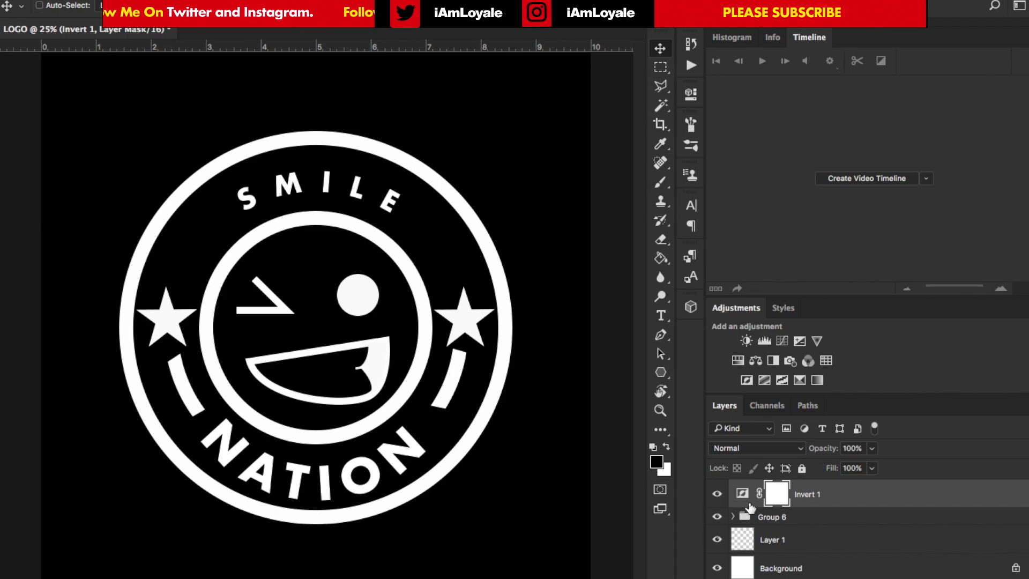
pyautogui.click(717, 493)
# - Rename Group 6 to 'Black for white'
pyautogui.click(824, 539)
pyautogui.click(818, 517)
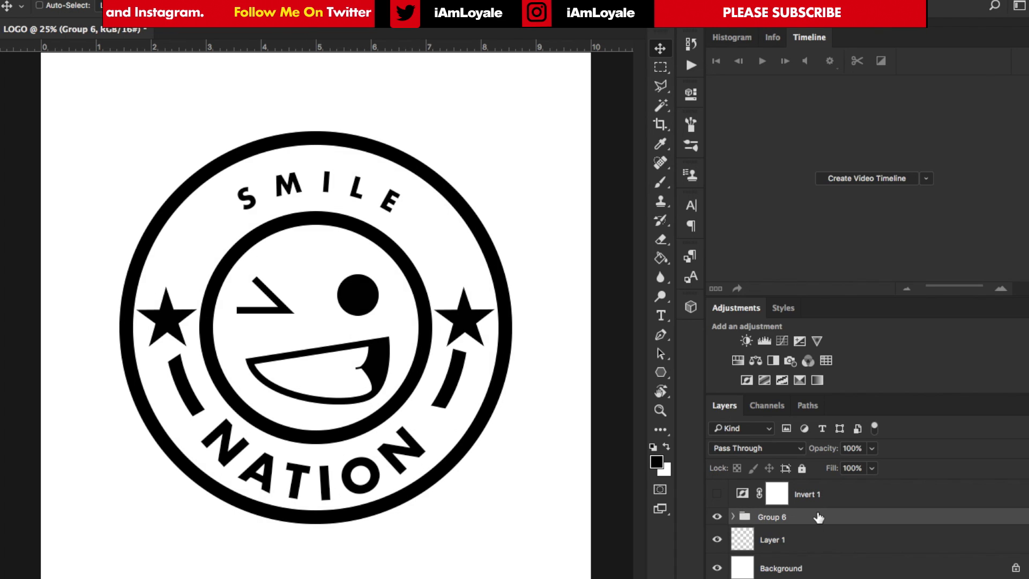
pyautogui.doubleClick(788, 519)
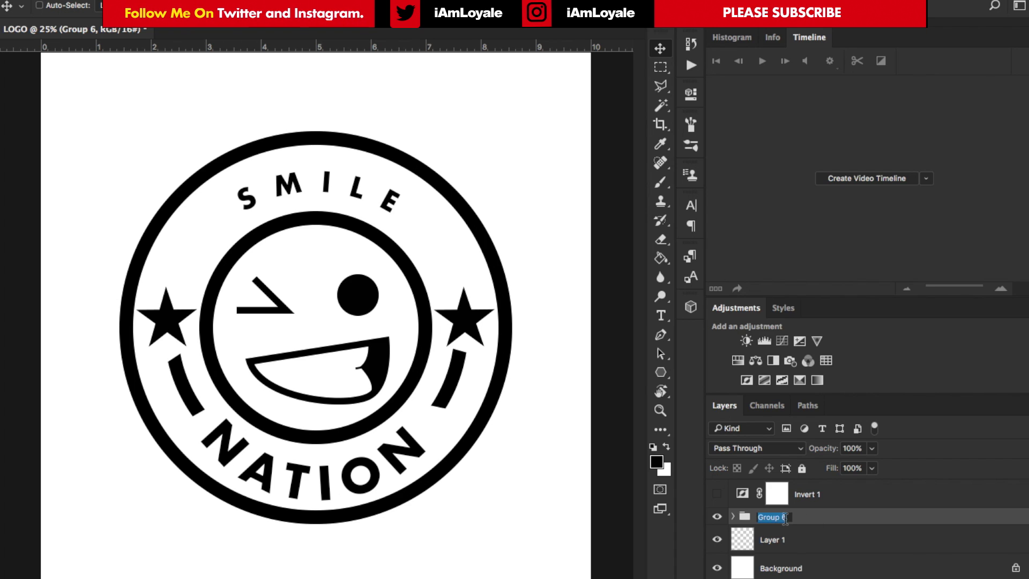
pyautogui.write('Black for white')
pyautogui.press('Return')
# - Duplicate the group above Invert 1 and show the inversion for a white-on-black badge
pyautogui.hotkey('ctrl', 'j')
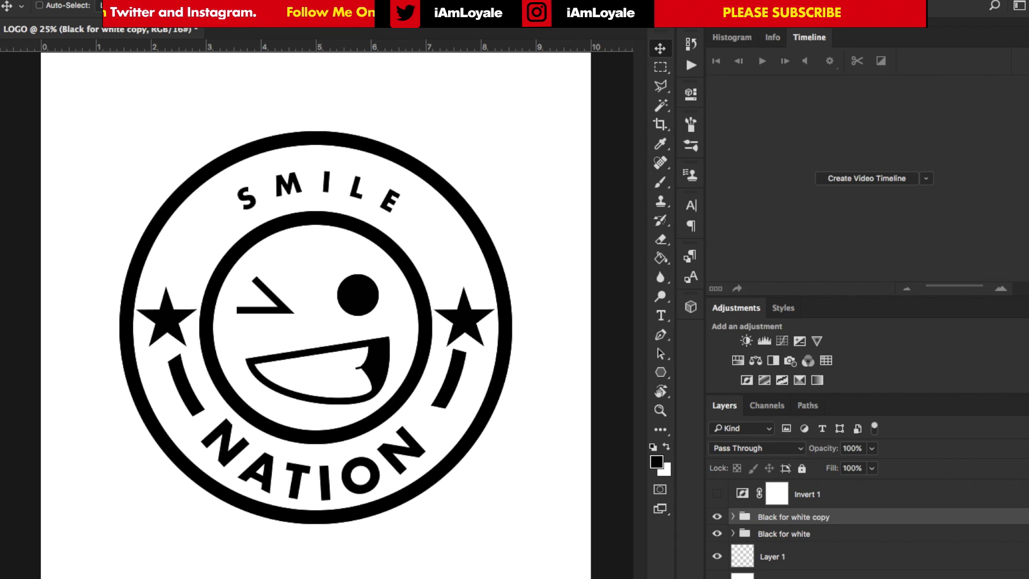
pyautogui.moveTo(815, 522); pyautogui.dragTo(803, 486)
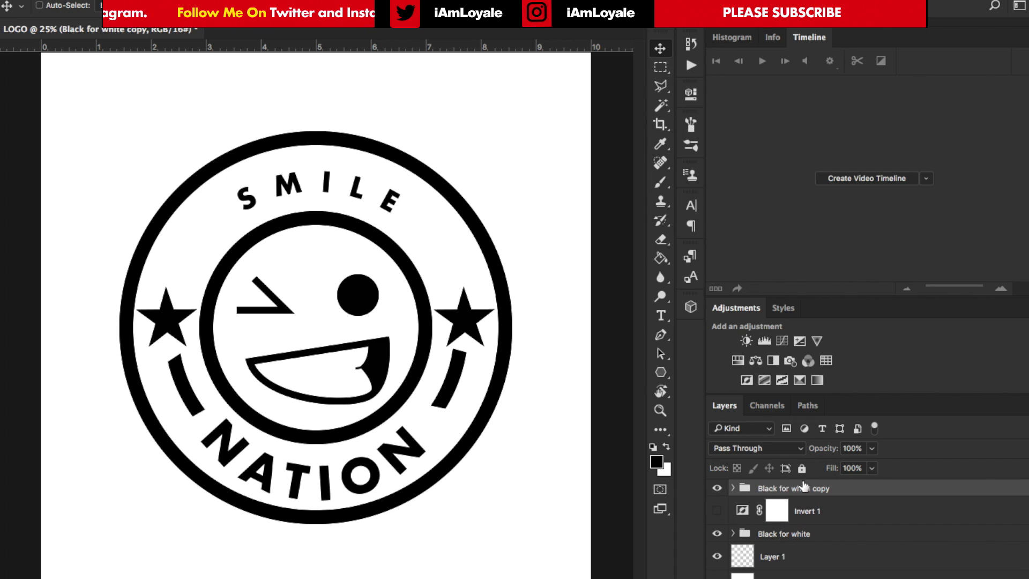
pyautogui.click(717, 487)
pyautogui.click(716, 510)
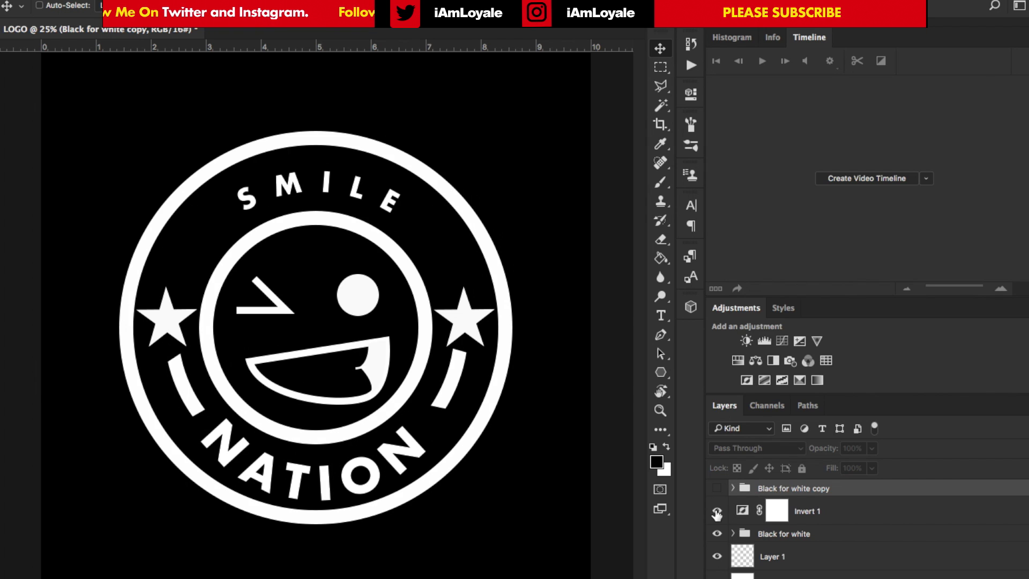
# - Show a black-filled background copy and cut the mouth outline from the Ellipse 1 layer
pyautogui.doubleClick(776, 542)
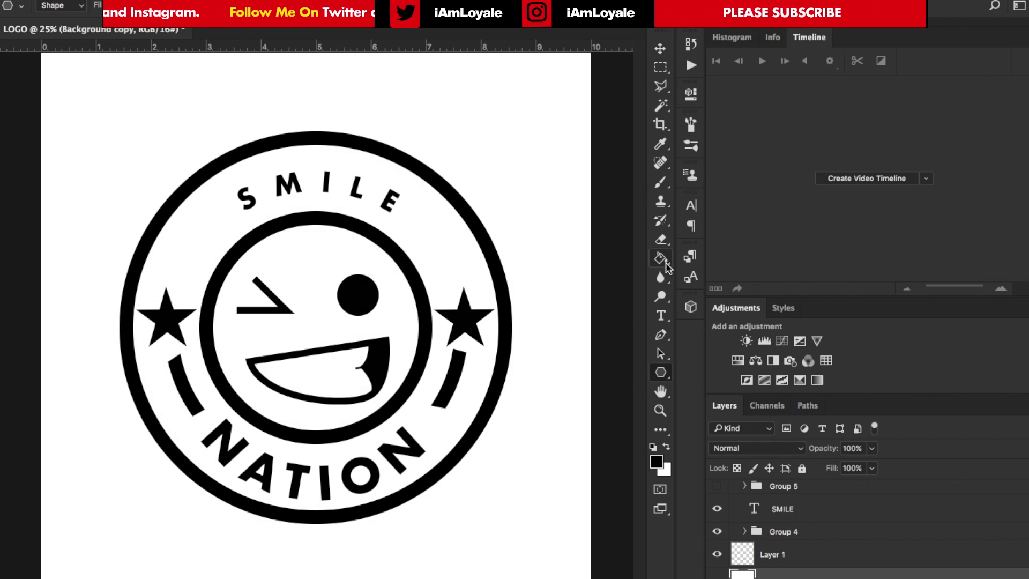
pyautogui.click(562, 317)
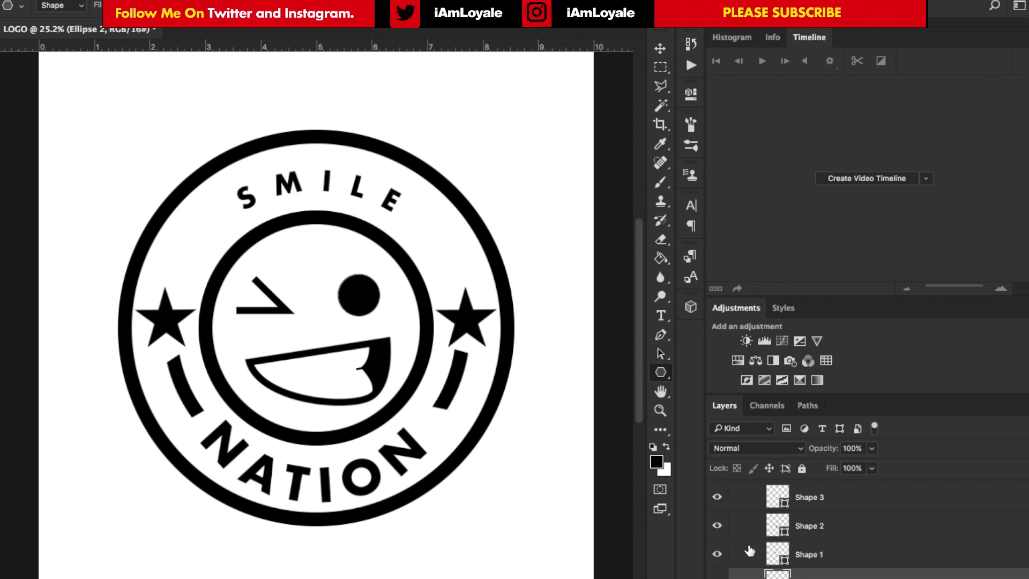
pyautogui.scroll(-3, 760, 536)
pyautogui.click(771, 496)
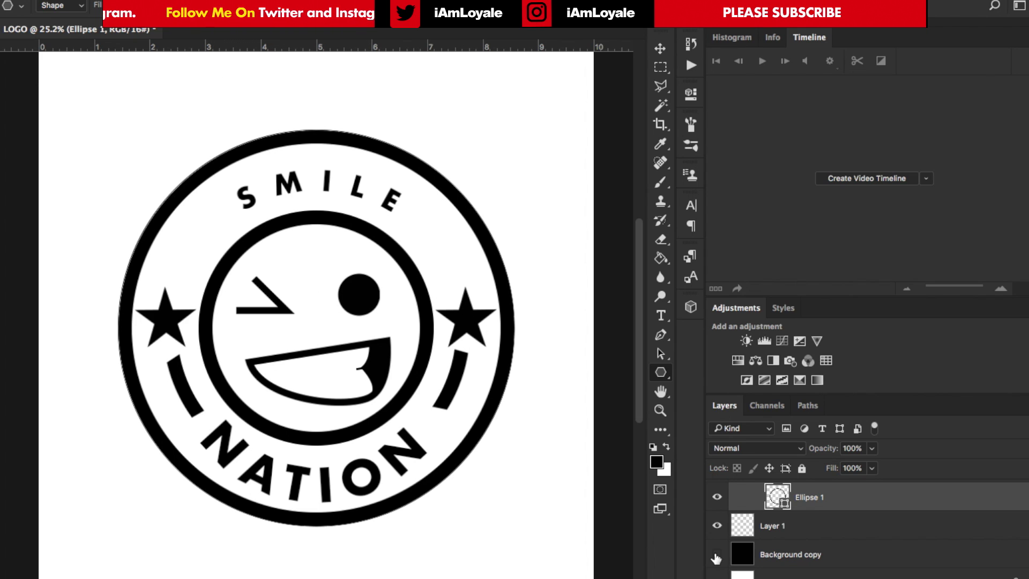
pyautogui.click(716, 555)
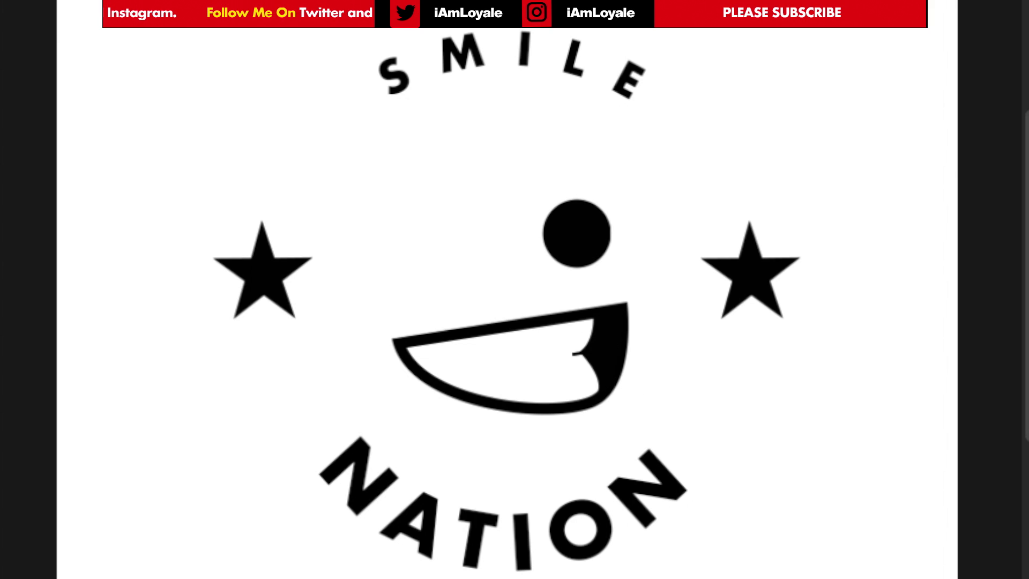
pyautogui.moveTo(401, 342)
pyautogui.mouseDown()
pyautogui.moveTo(558, 340)
pyautogui.moveTo(597, 413)
pyautogui.moveTo(409, 361)
pyautogui.moveTo(402, 342)
pyautogui.mouseUp()
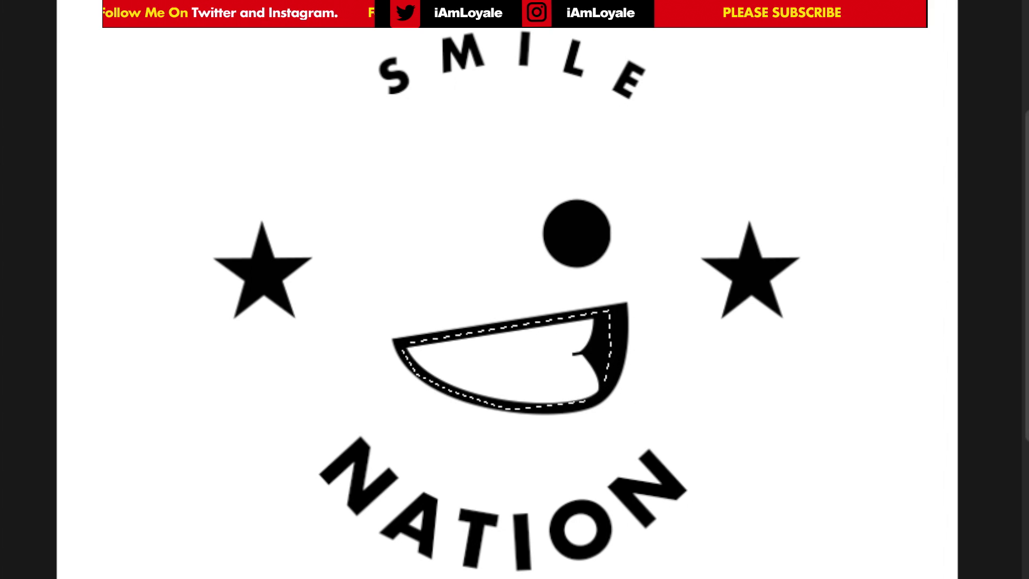
pyautogui.hotkey('ctrl', 'd')
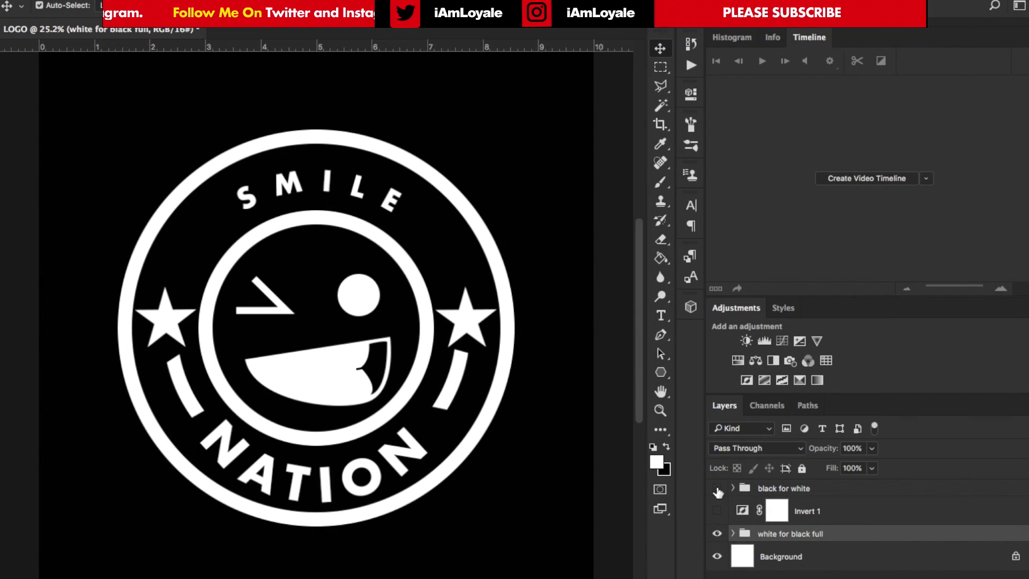
# - Move Invert 1 to the top, enable it and group it with 'black for white'
pyautogui.click(716, 488)
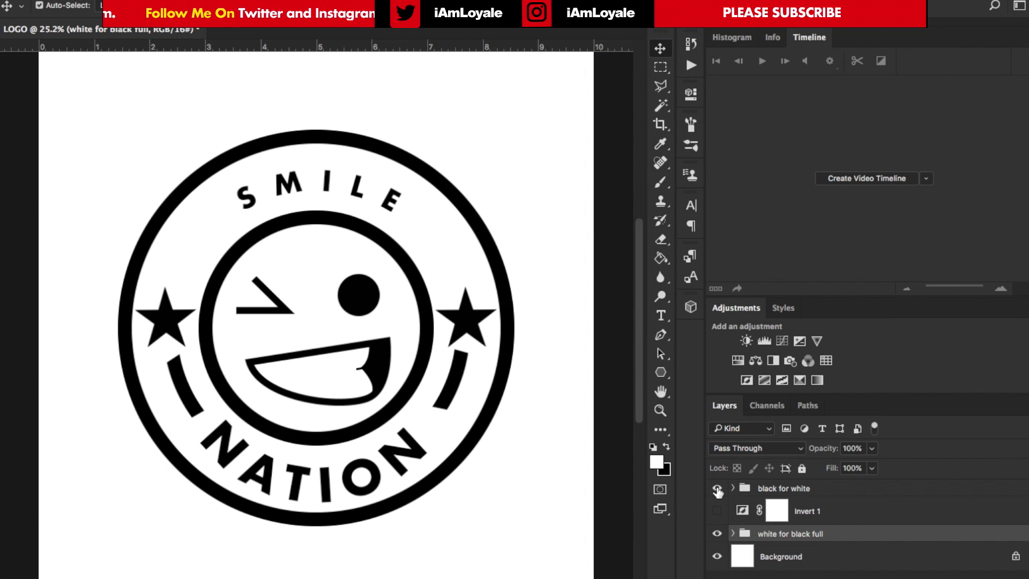
pyautogui.click(717, 488)
pyautogui.click(717, 488)
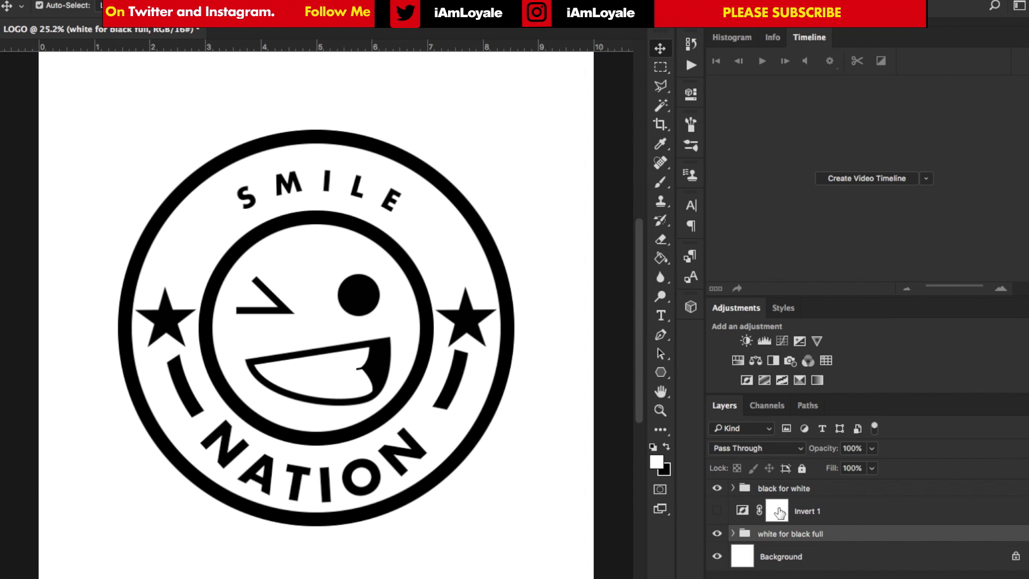
pyautogui.moveTo(738, 513); pyautogui.dragTo(740, 488)
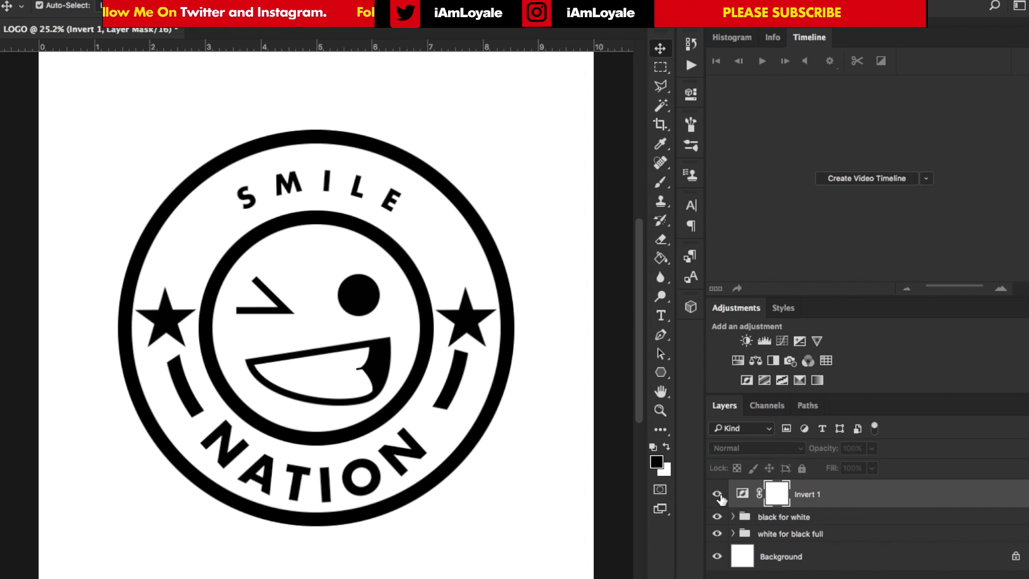
pyautogui.click(717, 494)
pyautogui.click(799, 518)
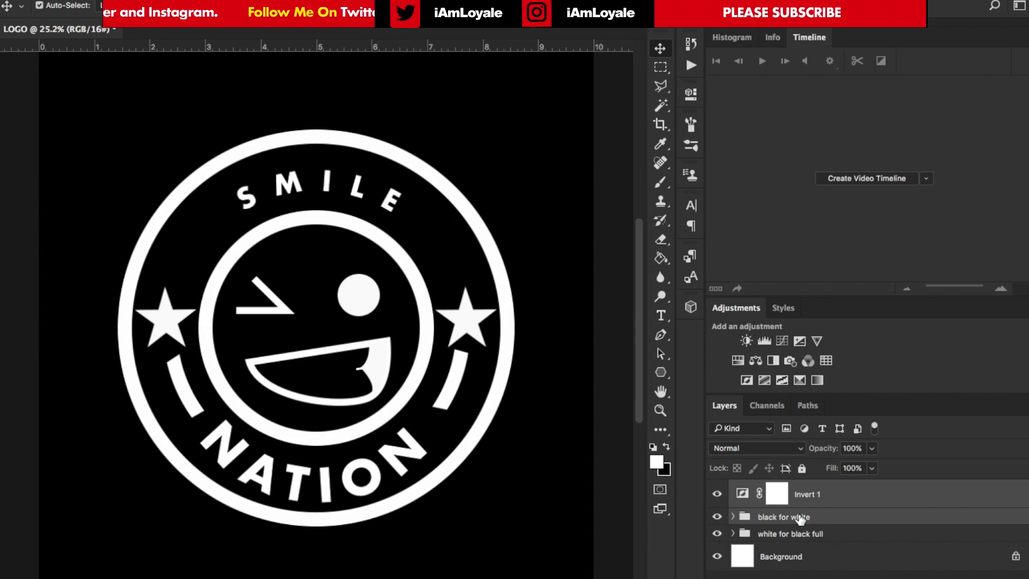
pyautogui.hotkey('ctrl', 'g')
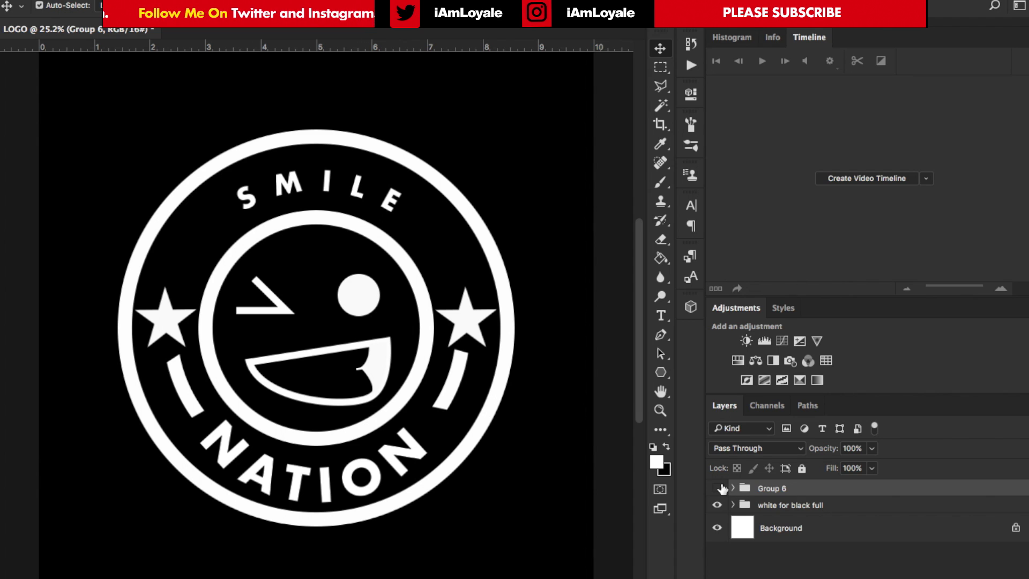
pyautogui.click(718, 488)
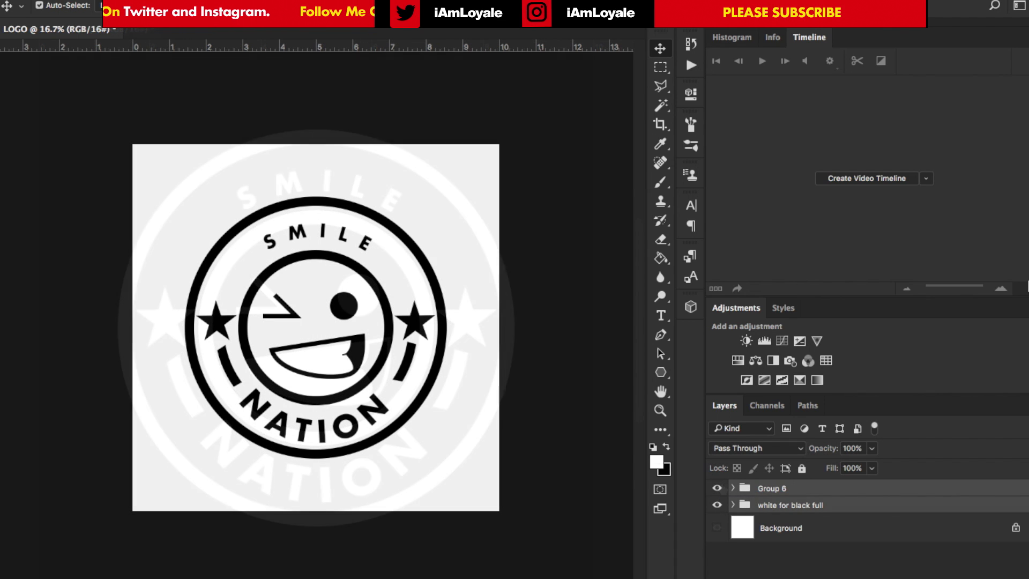
# - Rotate the whole logo about 10° counter-clockwise
pyautogui.hotkey('ctrl', 't')
pyautogui.hotkey('ctrl', '-')
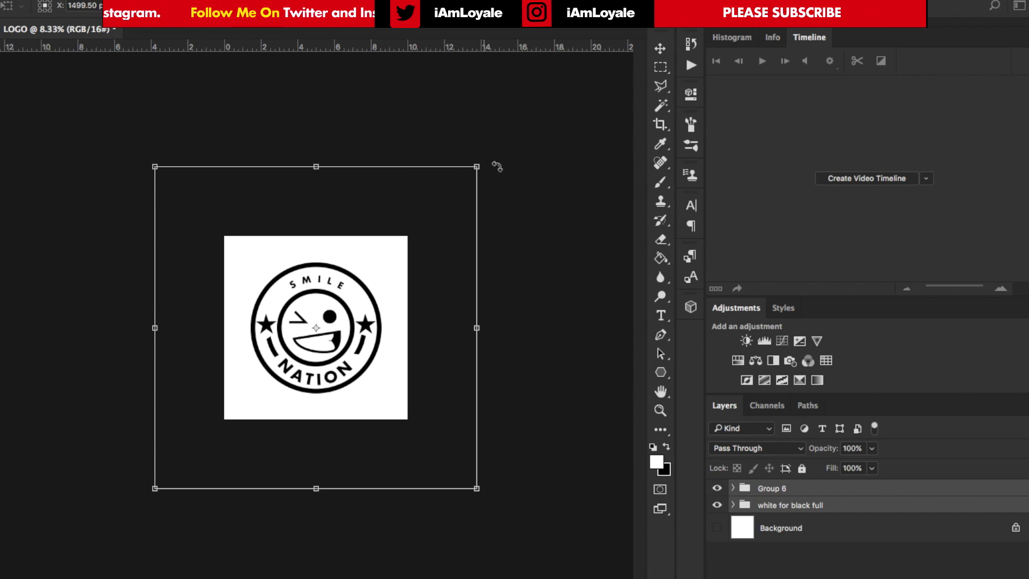
pyautogui.moveTo(502, 153); pyautogui.dragTo(471, 129)
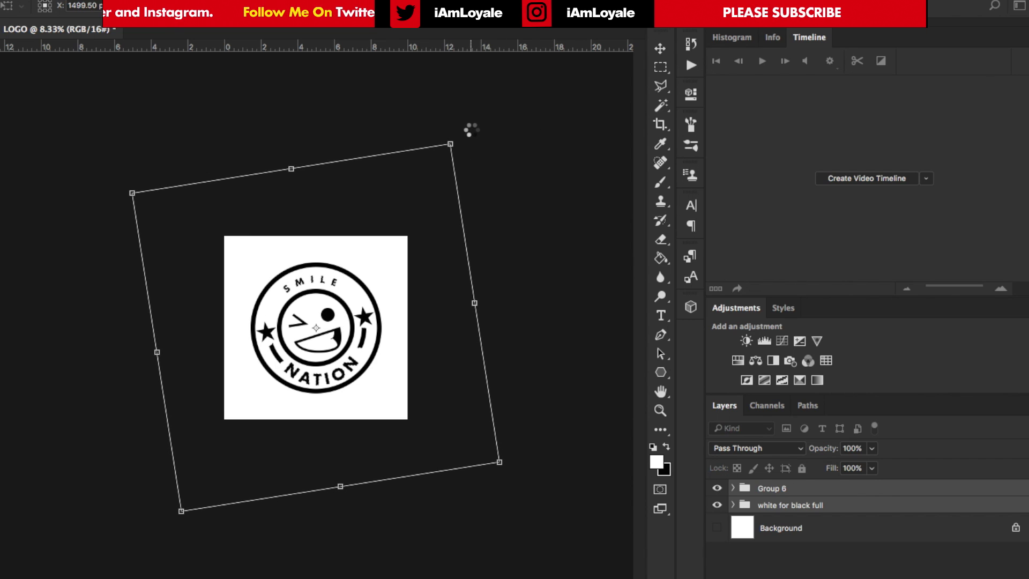
pyautogui.hotkey('ctrl', '+')
pyautogui.hotkey('ctrl', '+')
pyautogui.hotkey('ctrl', '+')
pyautogui.press('Escape')
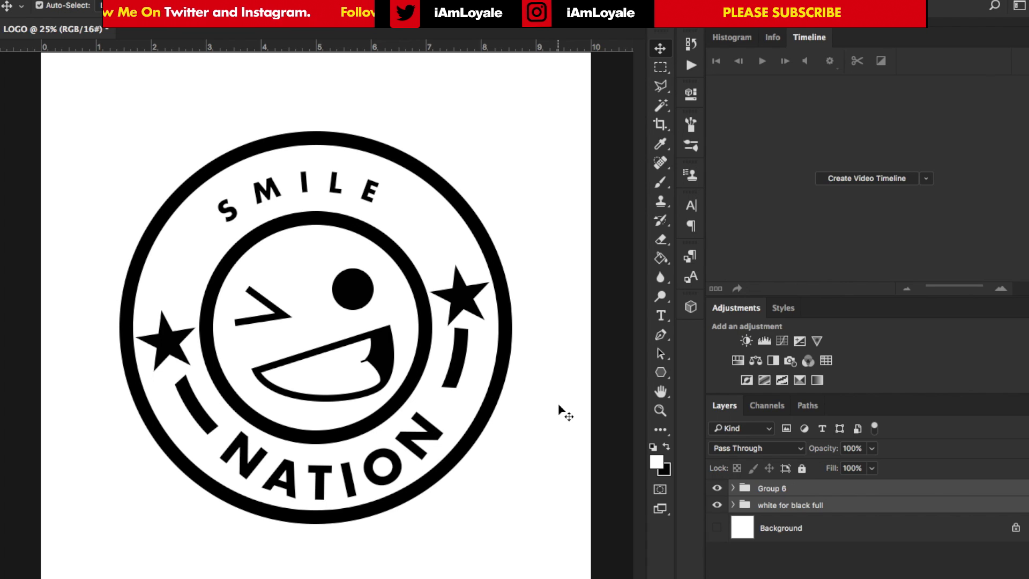
pyautogui.click(717, 489)
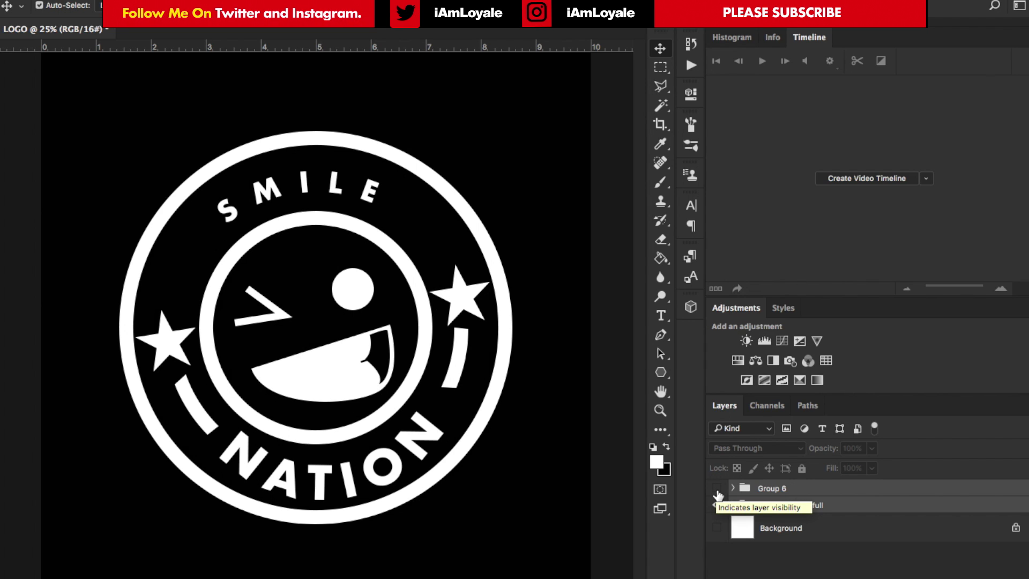
pyautogui.click(717, 489)
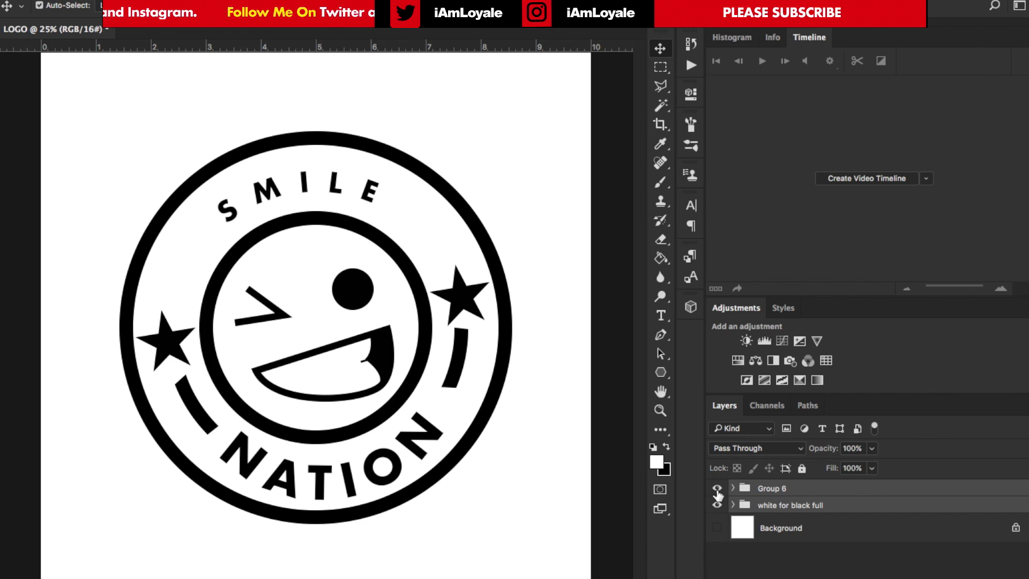
pyautogui.scroll(5, 498, 246)
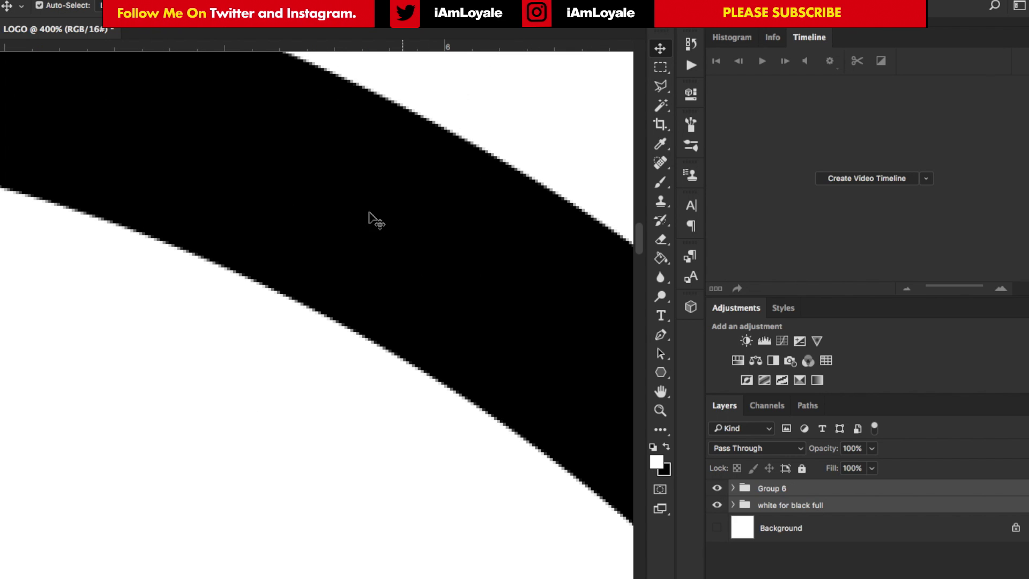
pyautogui.scroll(6, 360, 237)
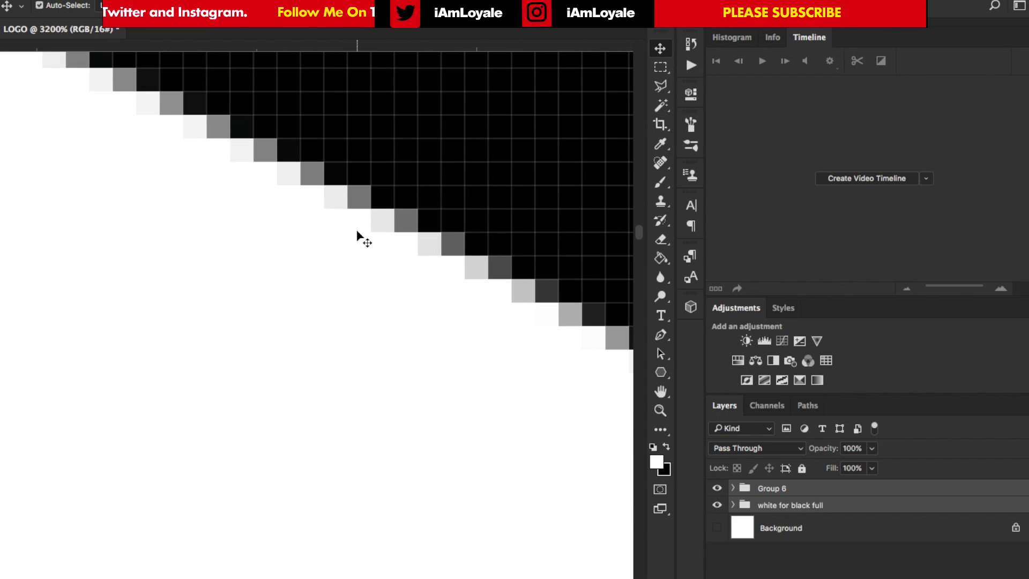
pyautogui.hotkey('ctrl', '0')
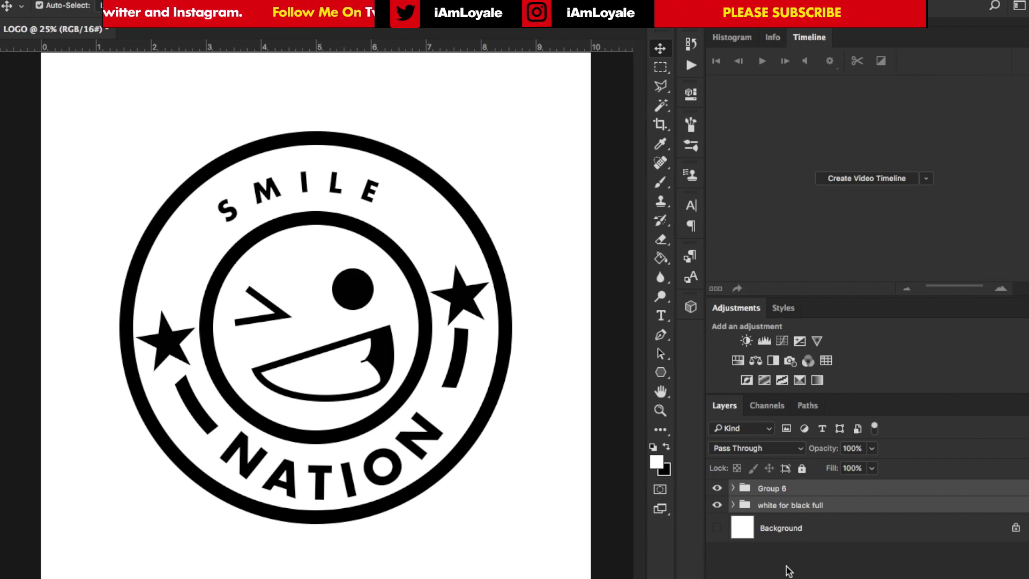
# - Hide the white-for-black group, then Image Trace the placed logo in Black and White mode
pyautogui.click(725, 488)
pyautogui.keyDown('alt'); pyautogui.click(717, 488); pyautogui.keyUp('alt')
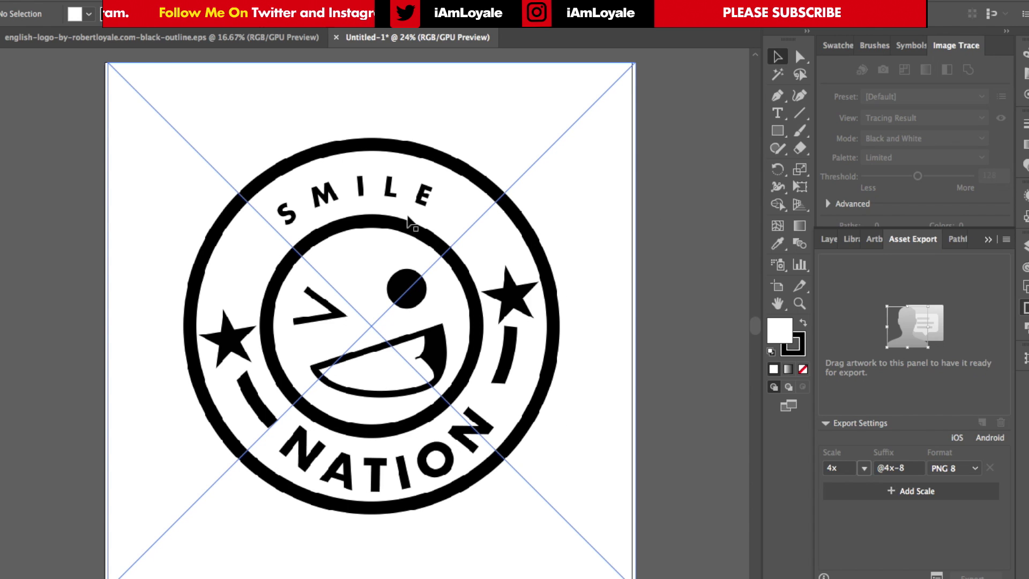
pyautogui.click(374, 217)
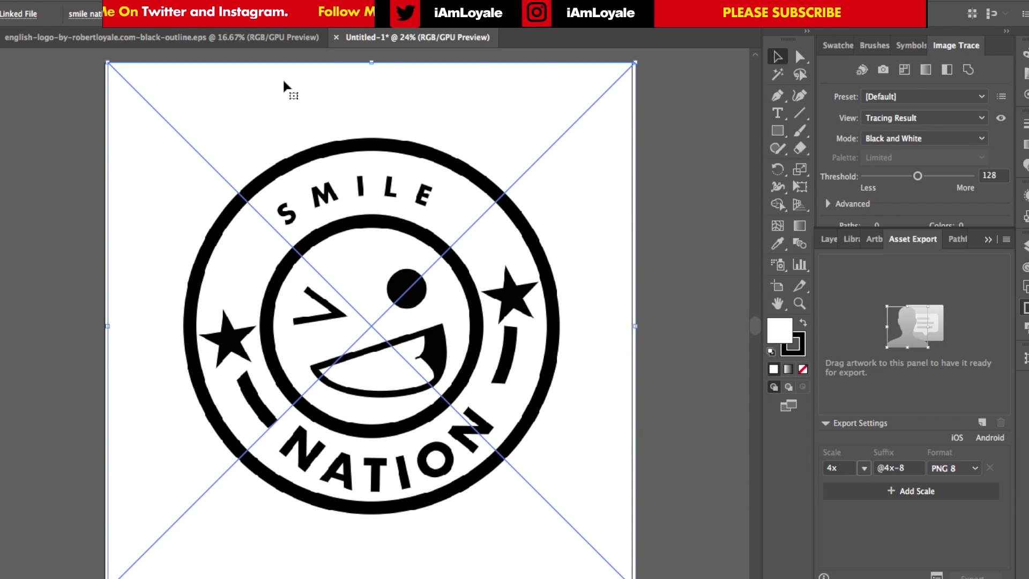
pyautogui.click(413, 16)
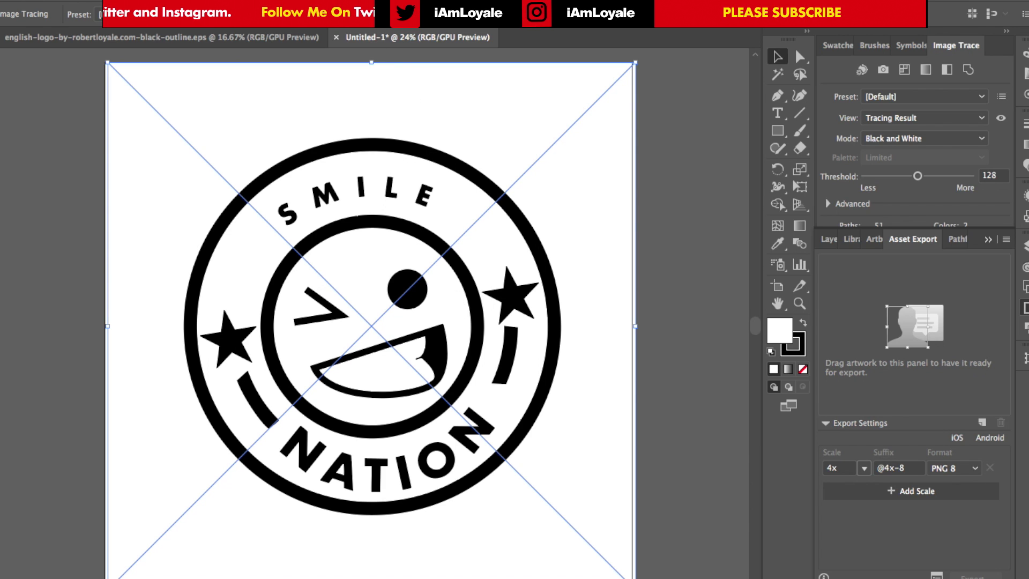
# - Deselect the traced logo and zoom in to inspect its edges, then zoom back out
pyautogui.click(541, 332)
pyautogui.press('super+equal')
pyautogui.press('super+equal')
pyautogui.press('super+equal')
pyautogui.press('super+equal')
pyautogui.press('super+equal')
pyautogui.press('super+equal')
pyautogui.press('super+equal')
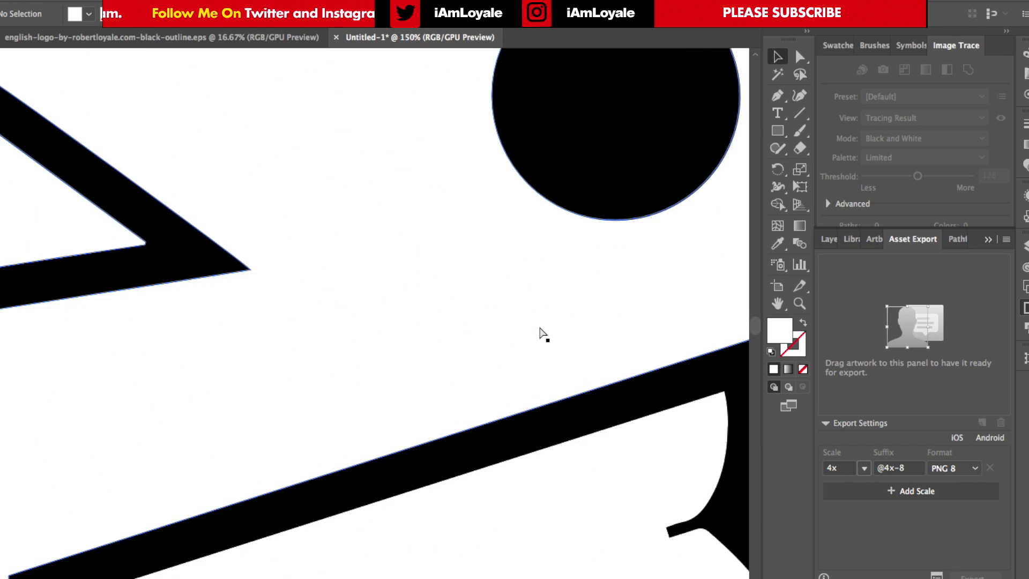
pyautogui.hscroll(-10, 220, 305)
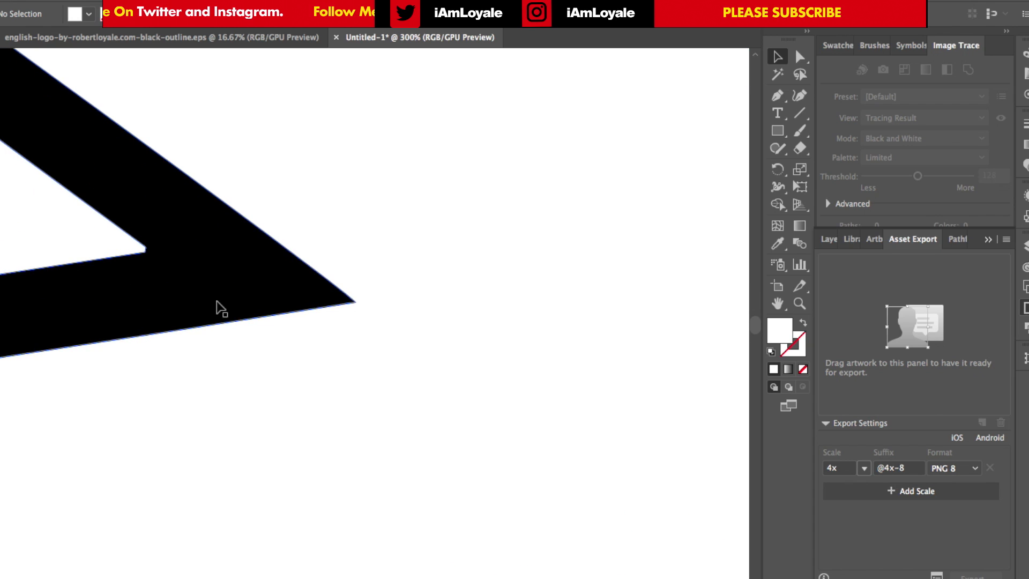
pyautogui.hscroll(-3, 301, 339)
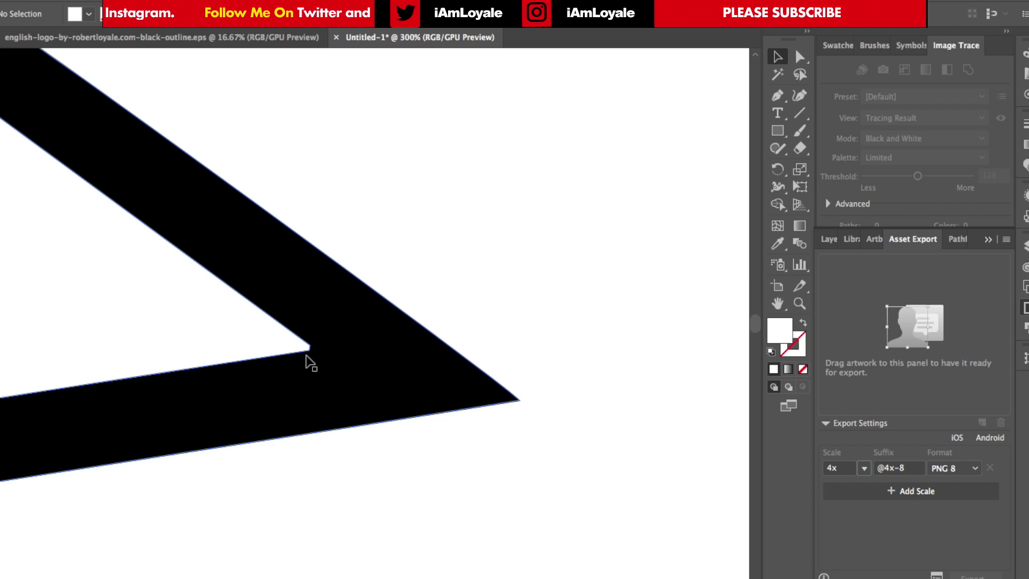
pyautogui.hscroll(-8, 307, 361)
pyautogui.press('super+minus')
pyautogui.press('super+minus')
pyautogui.press('super+minus')
pyautogui.press('super+minus')
pyautogui.press('super+minus')
pyautogui.press('super+minus')
pyautogui.press('super+minus')
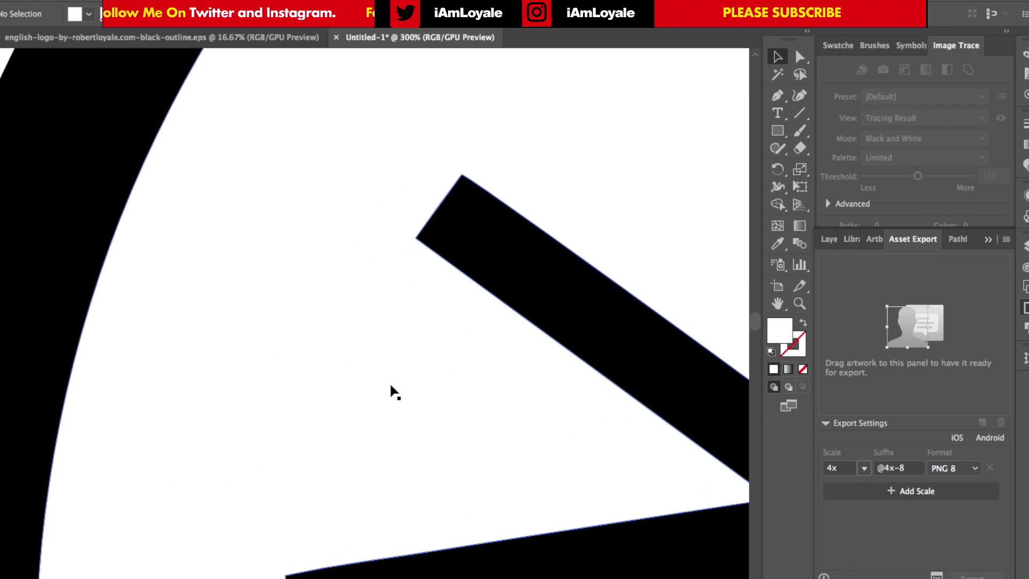
# - Delete the traced logo's white areas using Magic Wand and check them over the transparency grid
pyautogui.press('a')
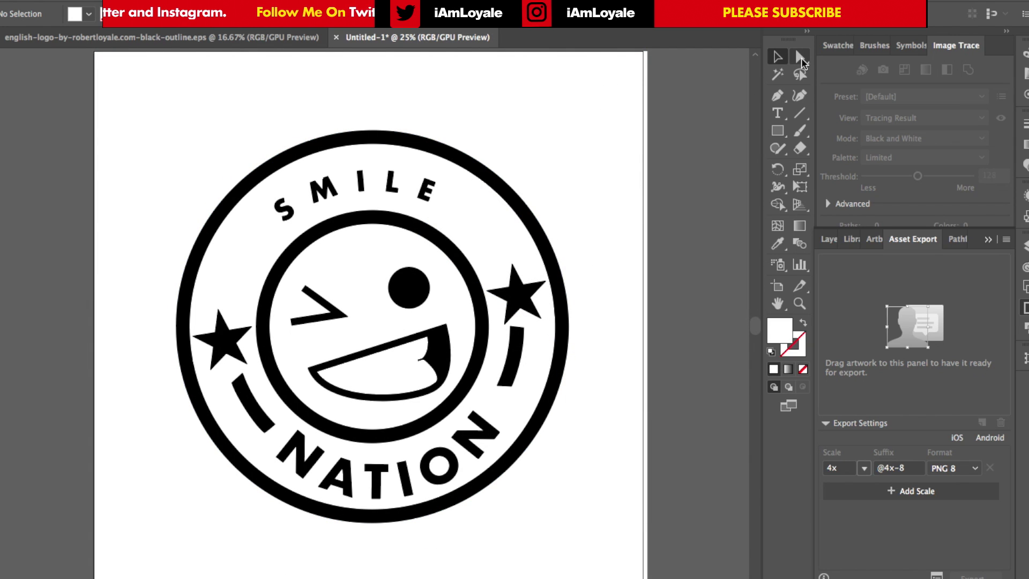
pyautogui.click(604, 106)
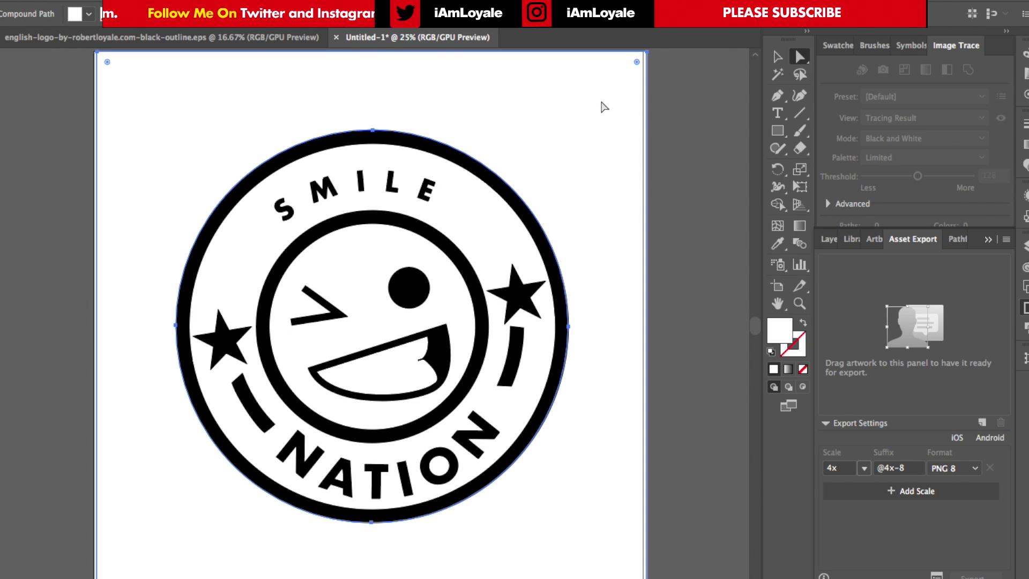
pyautogui.press('super+shift+a')
pyautogui.click(777, 74)
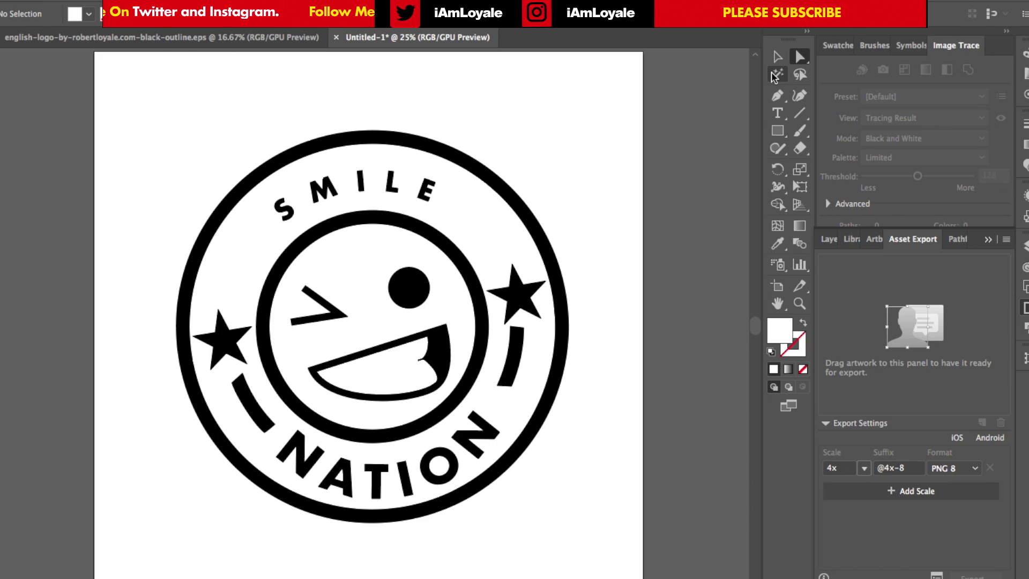
pyautogui.click(497, 222)
pyautogui.click(494, 223)
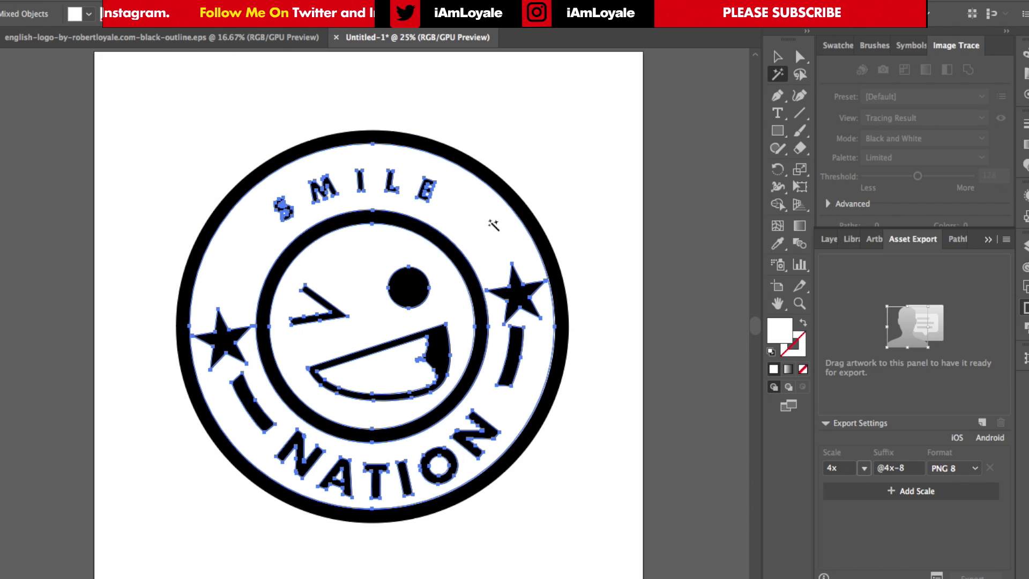
pyautogui.click(493, 225)
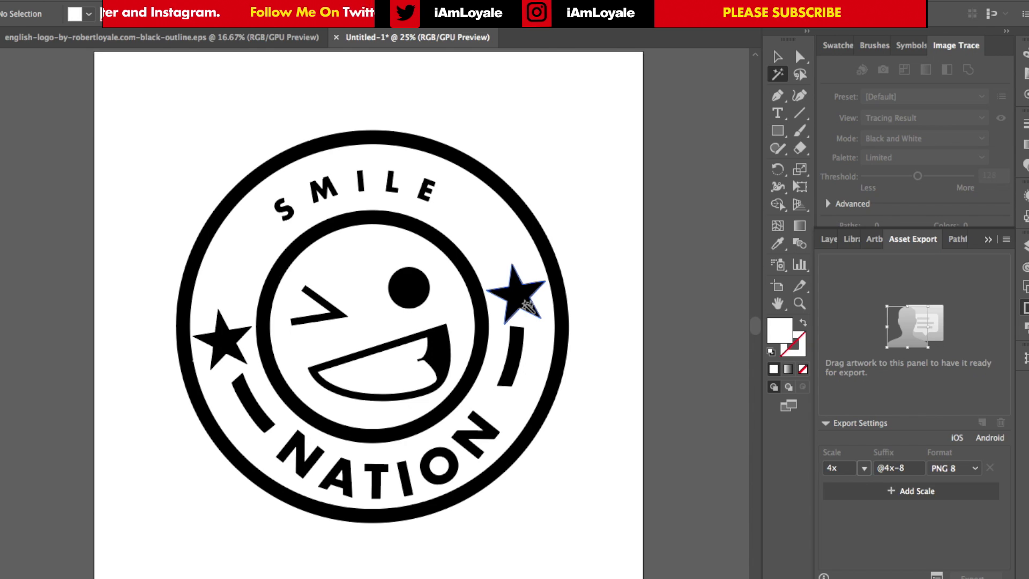
pyautogui.hotkey('ctrl', "'")
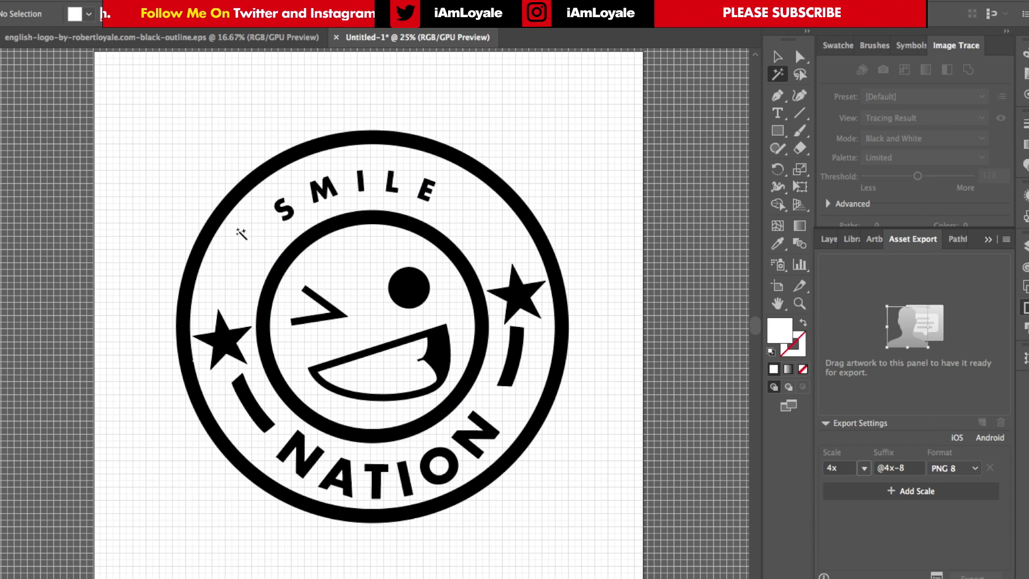